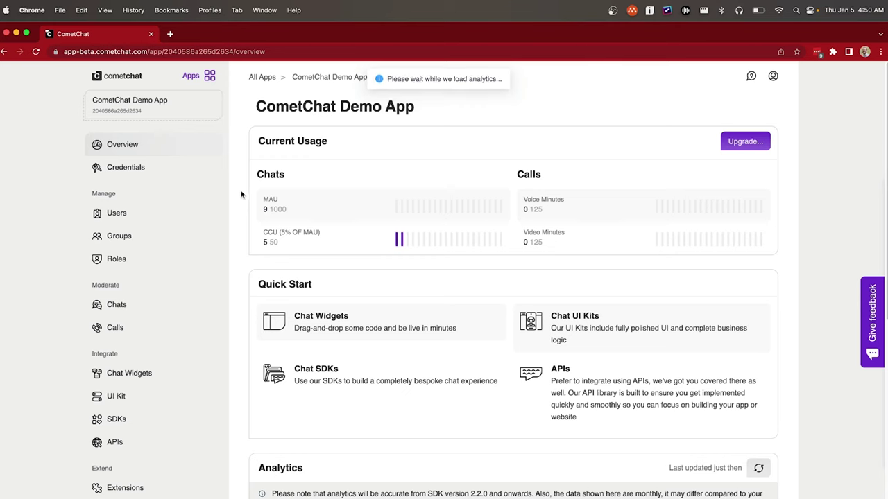
# Examine the CometChat Demo App overview, covering current usage, quick start options and the user analytics charts.
pyautogui.scroll(-1, 239, 201)
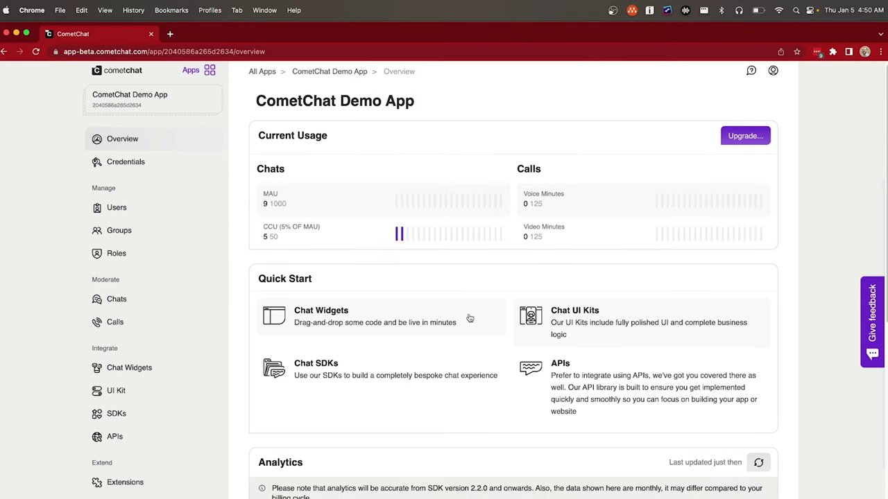
pyautogui.scroll(-5, 469, 326)
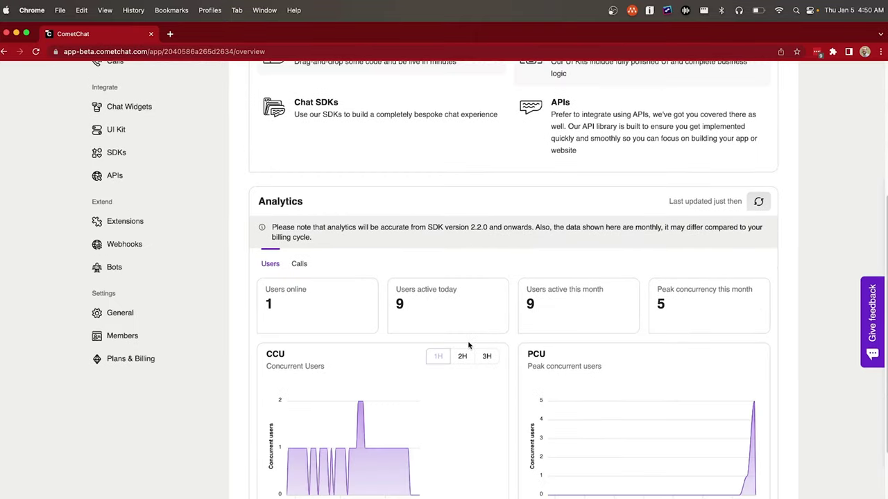
pyautogui.scroll(-1, 470, 345)
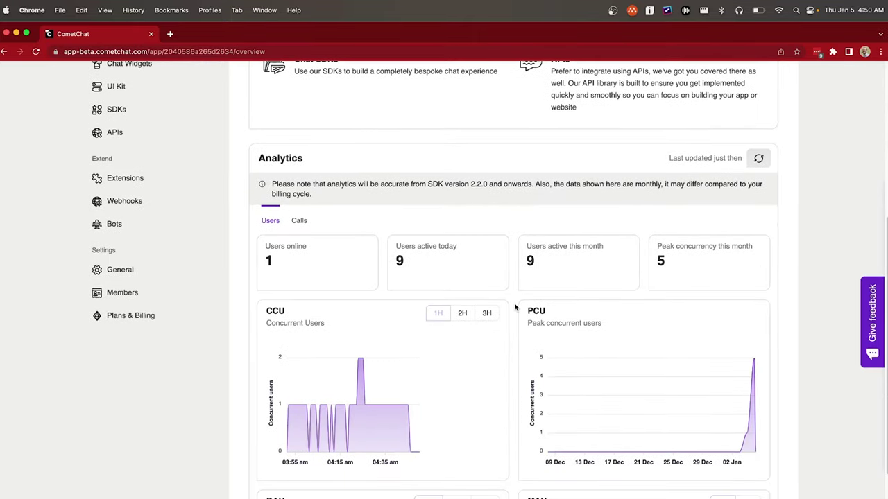
pyautogui.scroll(-1, 514, 307)
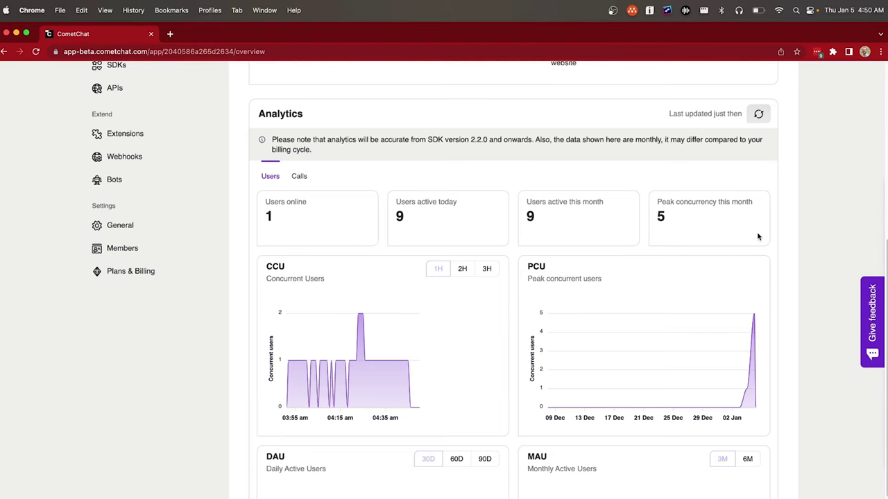
pyautogui.scroll(-3, 495, 261)
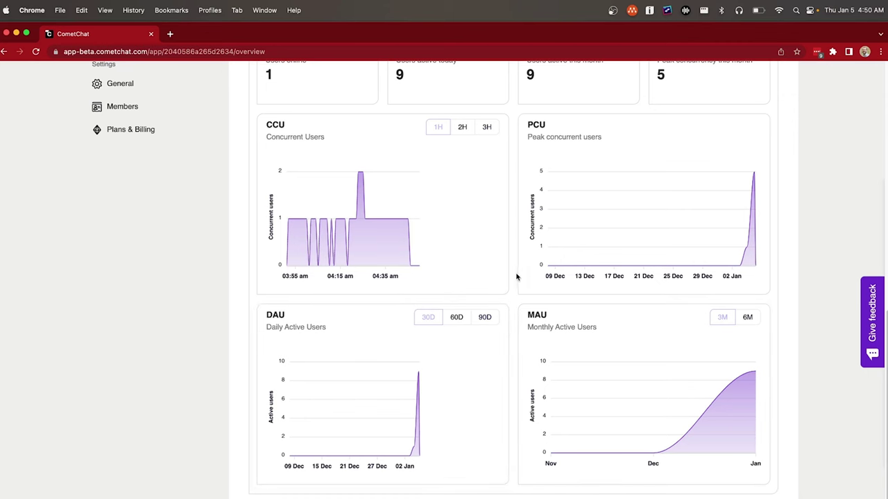
pyautogui.scroll(10, 510, 278)
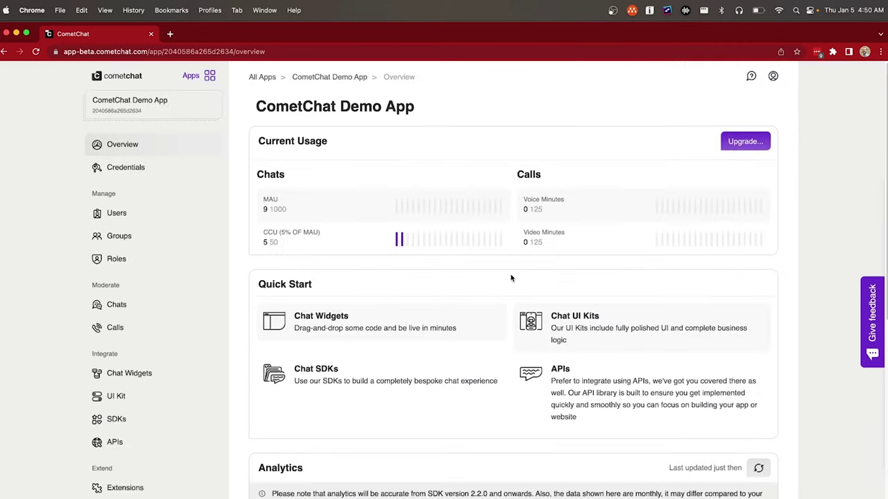
pyautogui.scroll(-4, 510, 278)
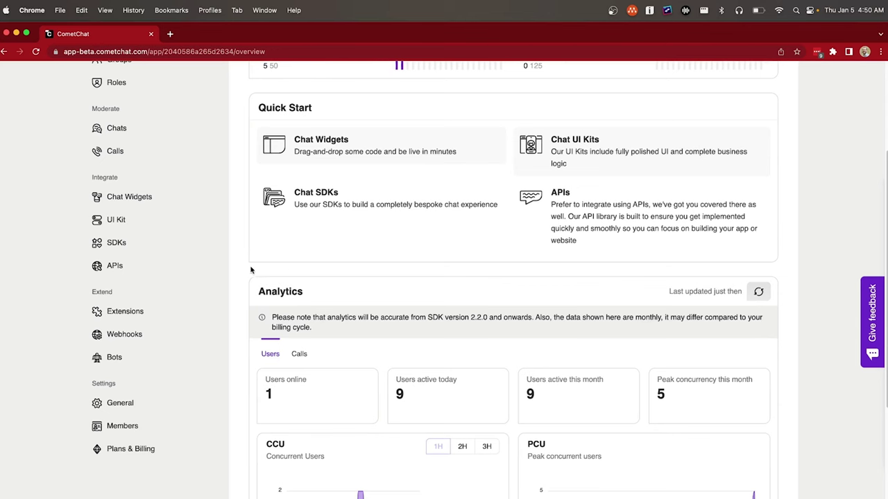
pyautogui.scroll(1, 237, 261)
pyautogui.scroll(5, 237, 261)
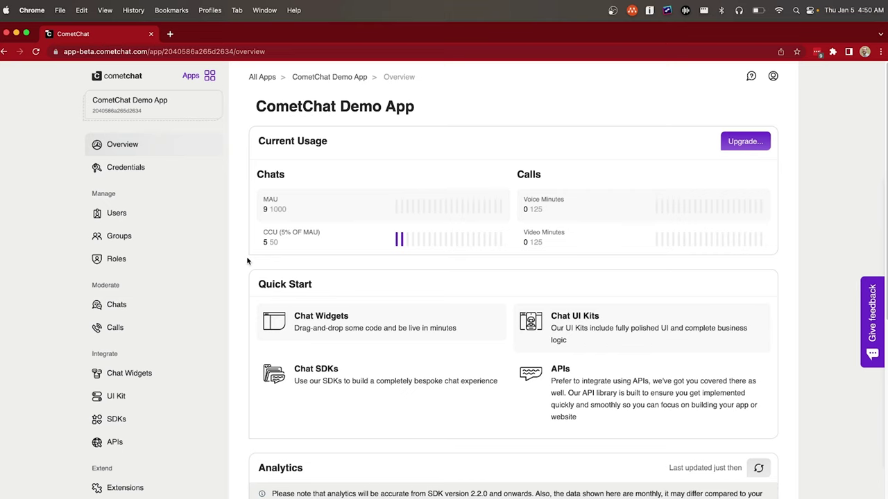
pyautogui.scroll(-1, 241, 345)
pyautogui.scroll(-3, 241, 344)
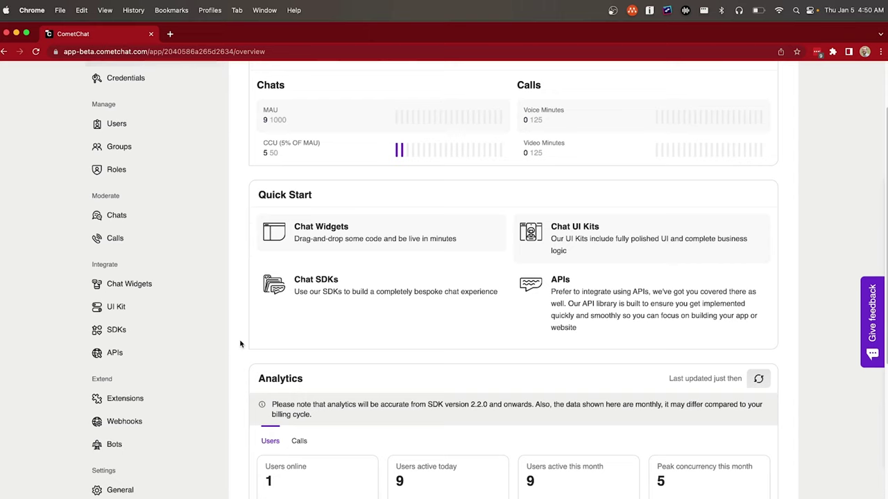
pyautogui.scroll(-4, 241, 345)
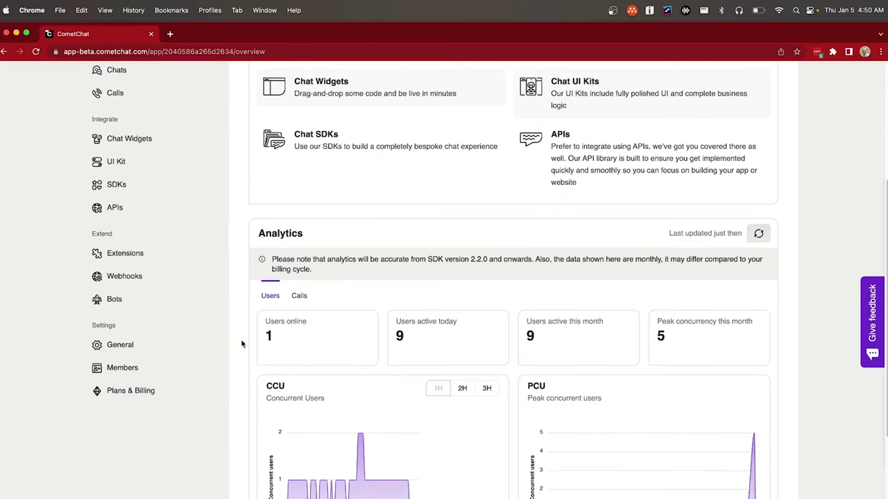
pyautogui.scroll(6, 239, 332)
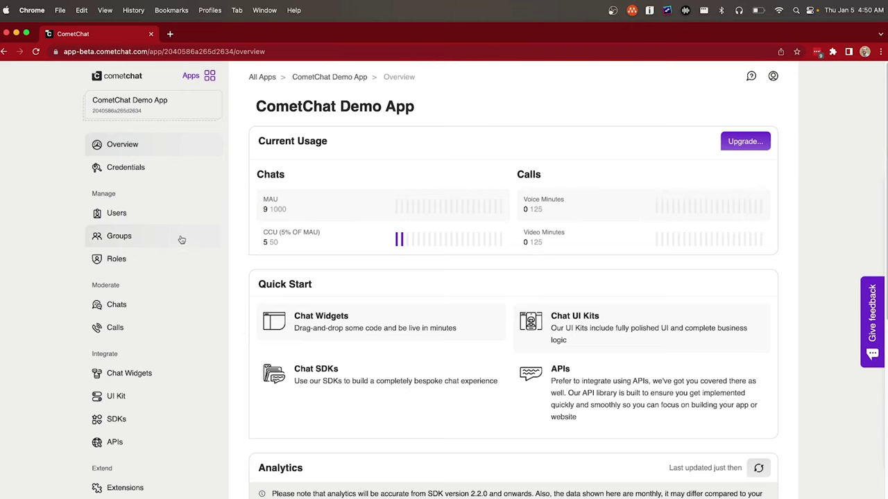
# View the app's Users, Groups and Roles lists one after another.
pyautogui.click(119, 214)
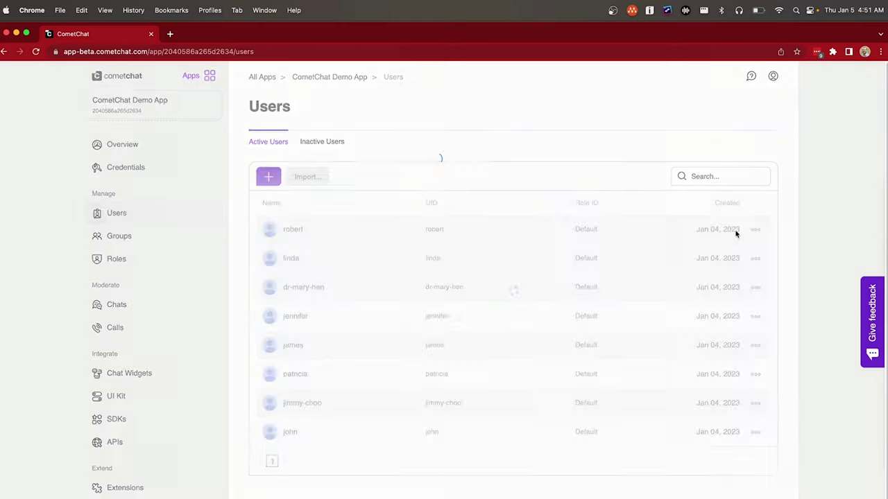
pyautogui.click(118, 237)
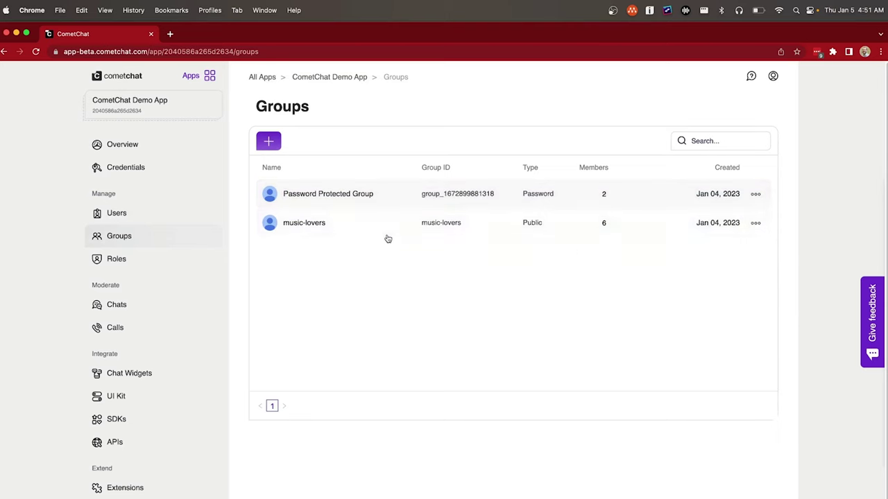
pyautogui.click(158, 258)
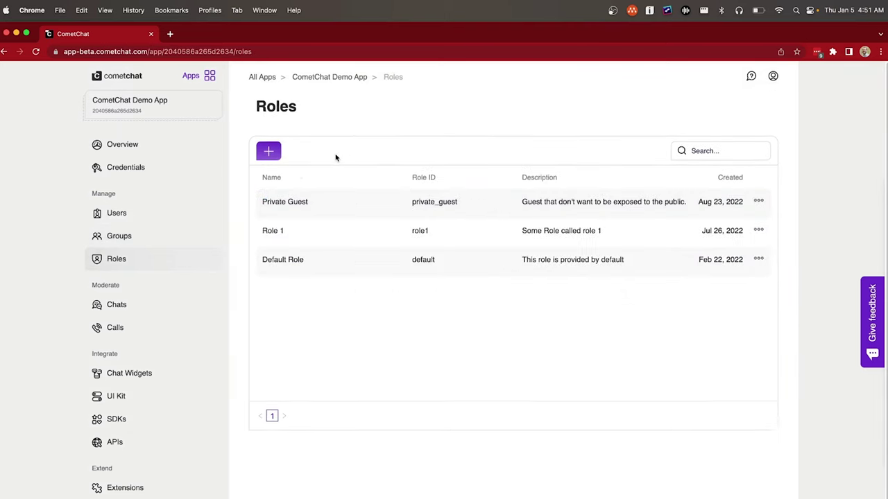
# Open the permissions of Role 1 and review the full list of allowed actions.
pyautogui.click(278, 231)
pyautogui.click(303, 141)
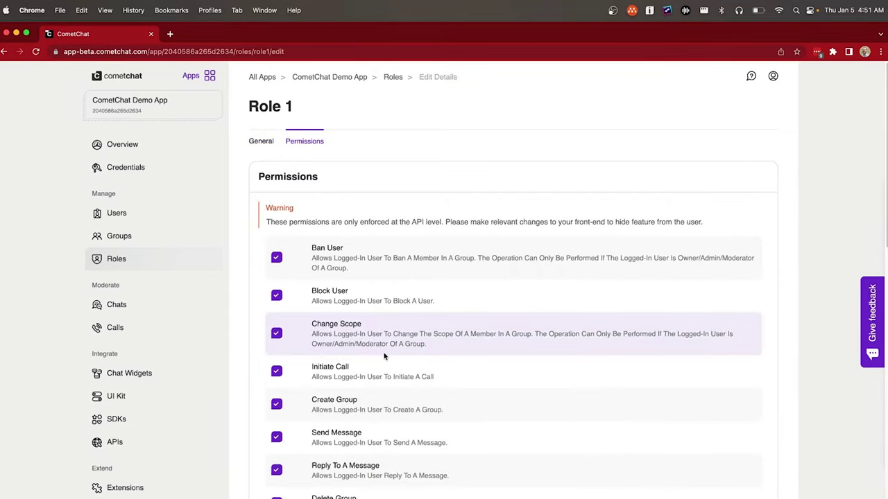
pyautogui.scroll(-3, 383, 357)
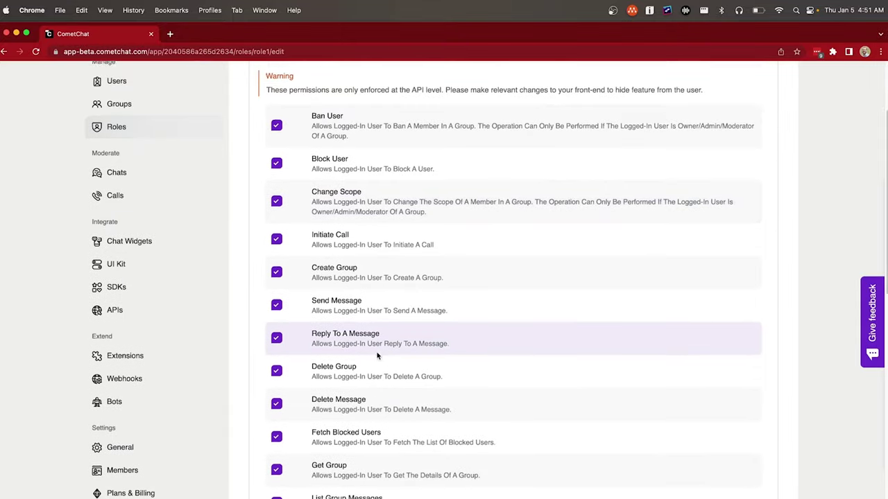
pyautogui.scroll(-2, 377, 355)
pyautogui.scroll(-9, 337, 358)
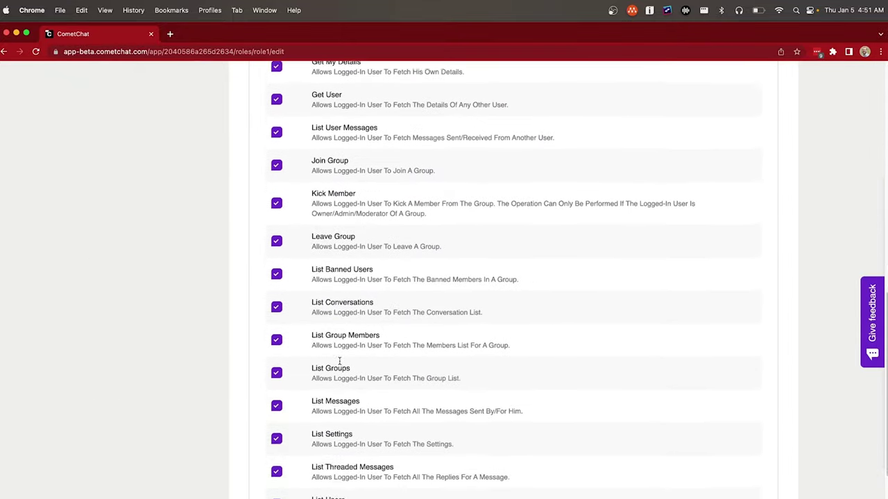
pyautogui.scroll(14, 339, 361)
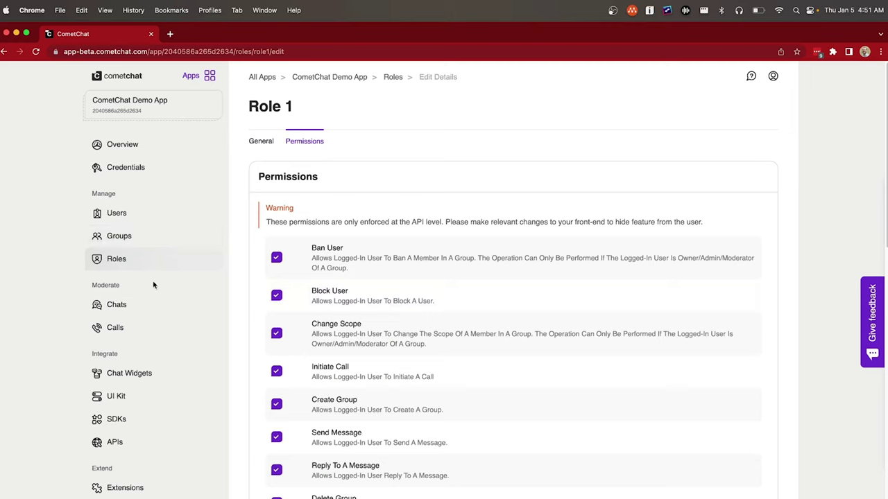
# Search the chat history for messages from January 4 to January 6, 2023.
pyautogui.click(136, 305)
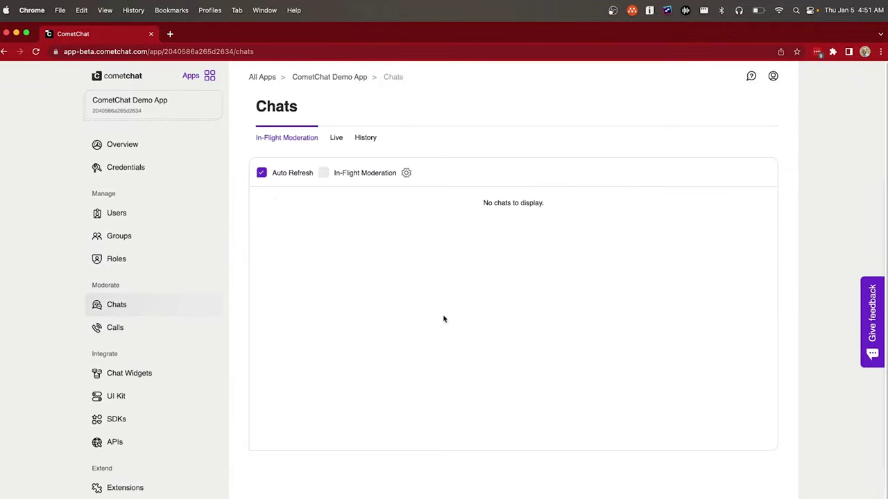
pyautogui.click(368, 139)
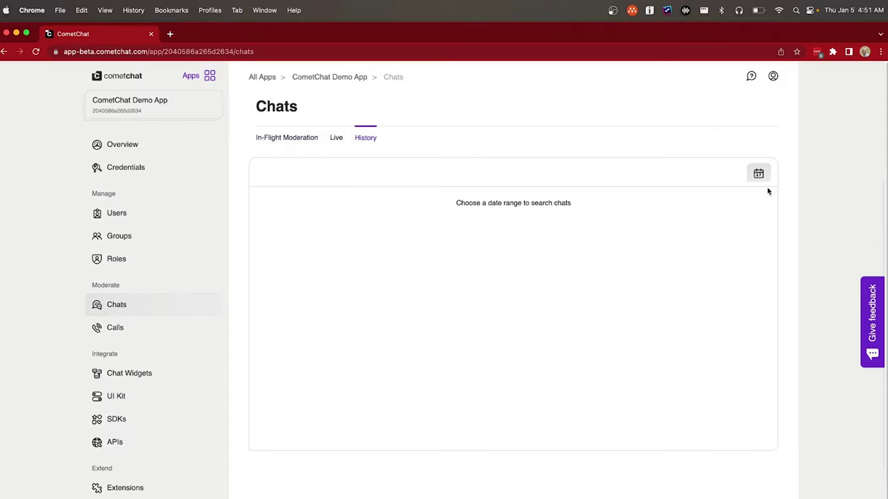
pyautogui.click(758, 173)
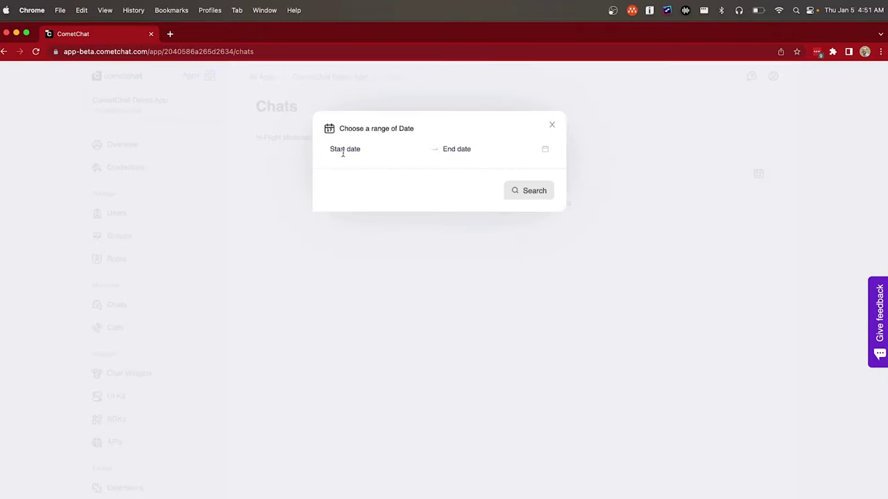
pyautogui.click(342, 152)
pyautogui.click(393, 210)
pyautogui.click(428, 210)
pyautogui.click(534, 194)
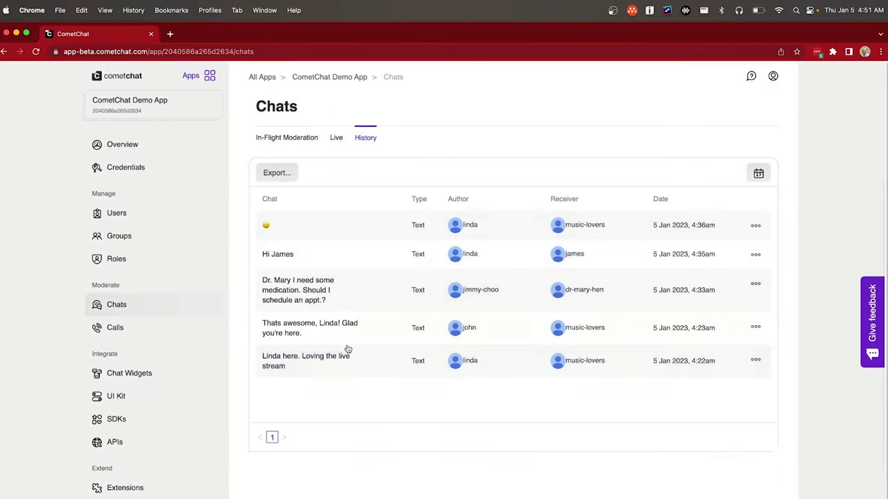
# Check the moderation actions offered for the 4:36am emoji message, then return to the In-Flight Moderation view of Chats.
pyautogui.click(754, 226)
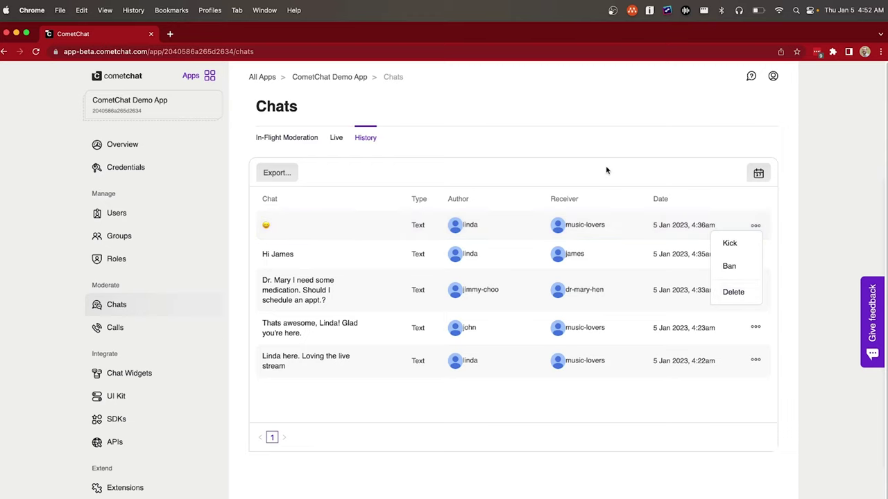
pyautogui.click(754, 225)
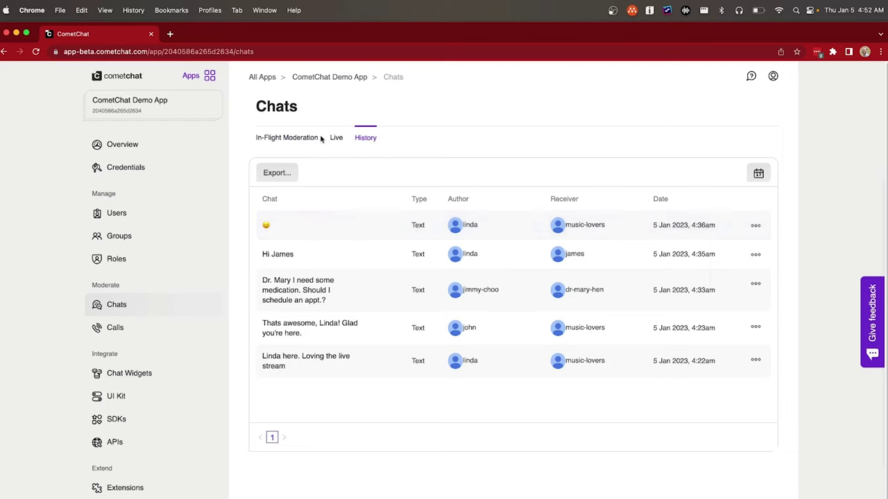
pyautogui.click(296, 140)
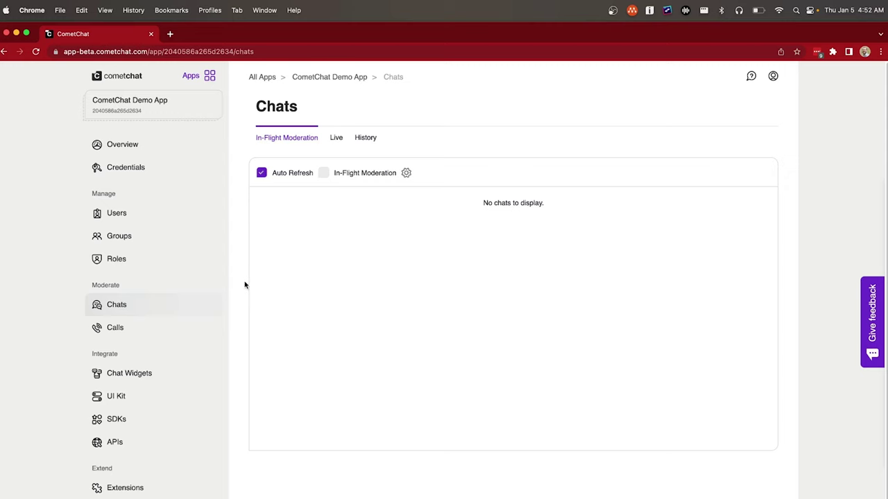
# Search the calls list for the date range January 4 to January 6, 2023.
pyautogui.click(137, 329)
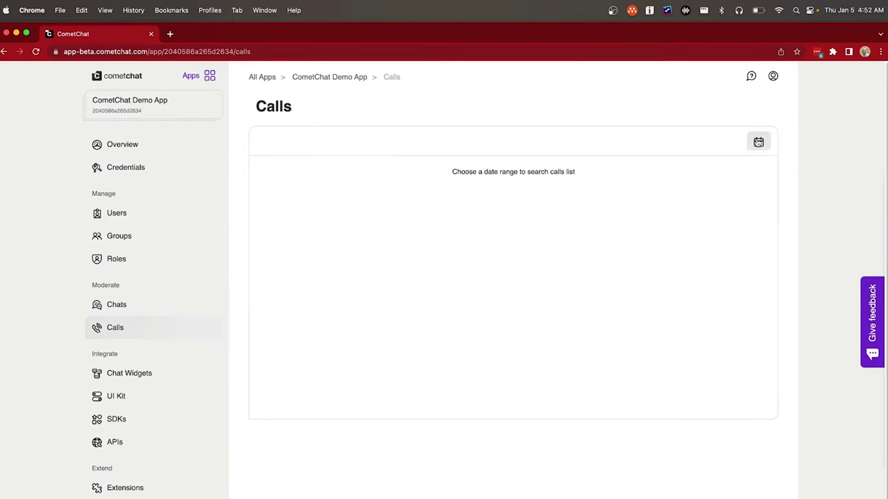
pyautogui.click(758, 142)
pyautogui.click(344, 152)
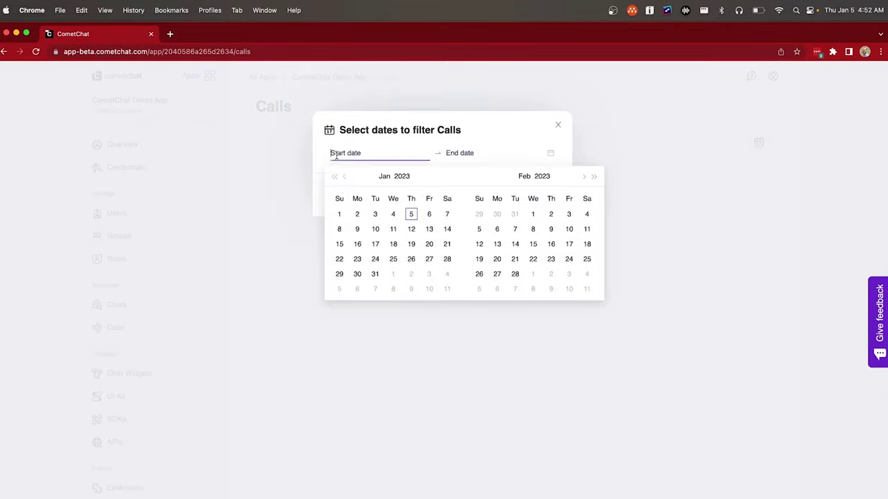
pyautogui.click(393, 214)
pyautogui.click(429, 214)
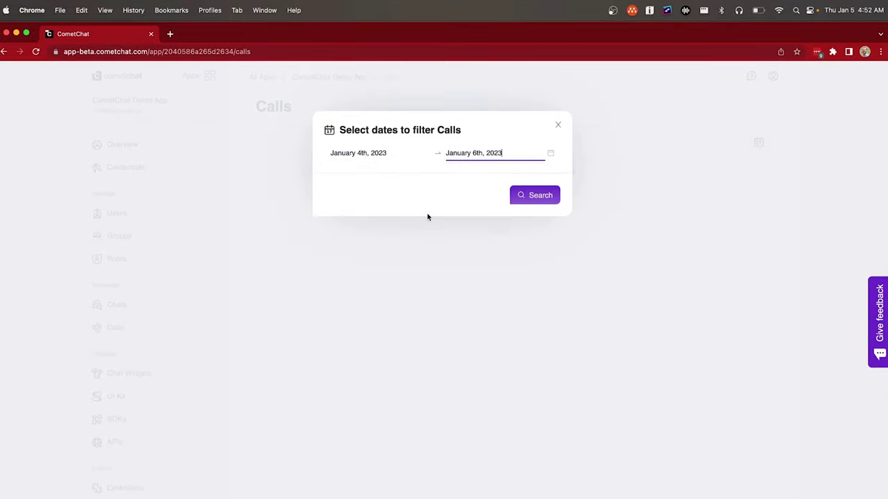
pyautogui.click(550, 198)
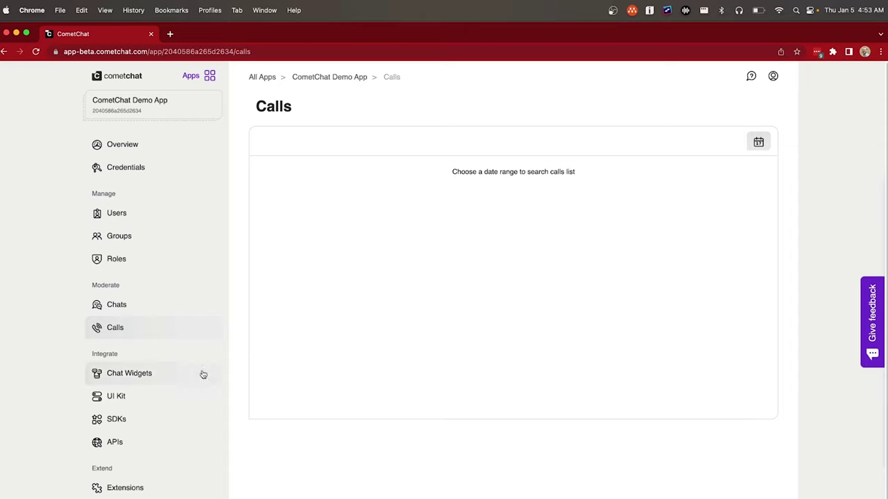
# Open the customization page of the "My first chat" widget and examine its Custom JS and Custom CSS options.
pyautogui.click(118, 373)
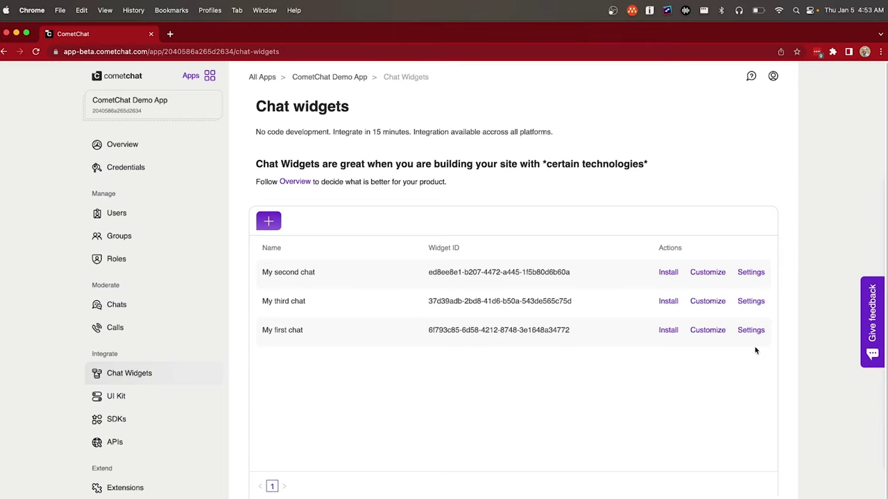
pyautogui.click(698, 331)
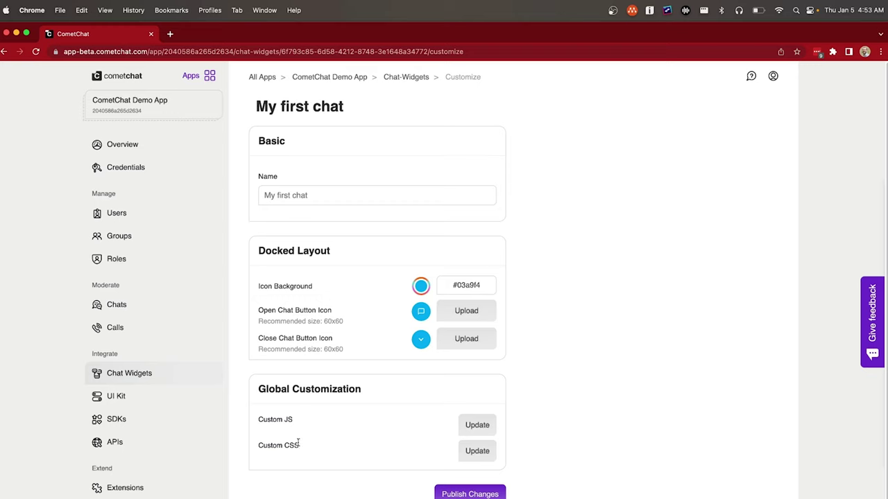
pyautogui.doubleClick(285, 420)
pyautogui.click(312, 450)
pyautogui.tripleClick(287, 445)
pyautogui.click(326, 444)
# Open the settings of the "My first chat" widget and view the Default List choices for Chats, keeping "User and group chats".
pyautogui.click(406, 77)
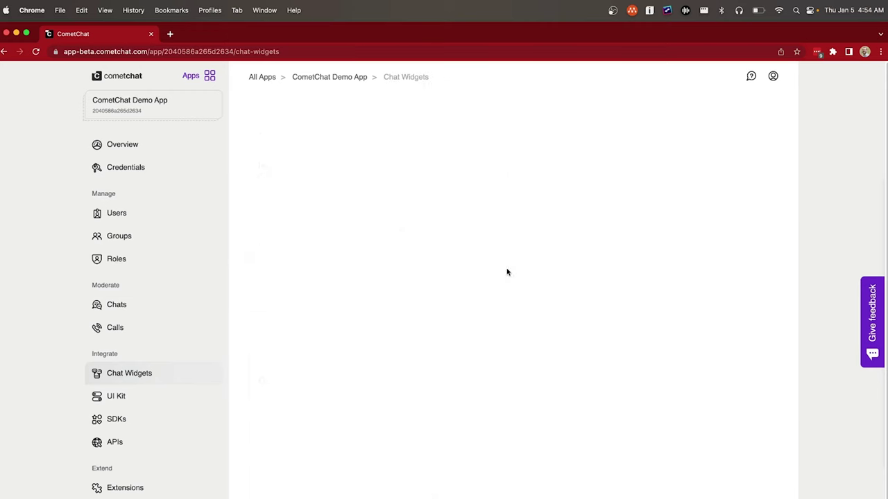
pyautogui.click(750, 330)
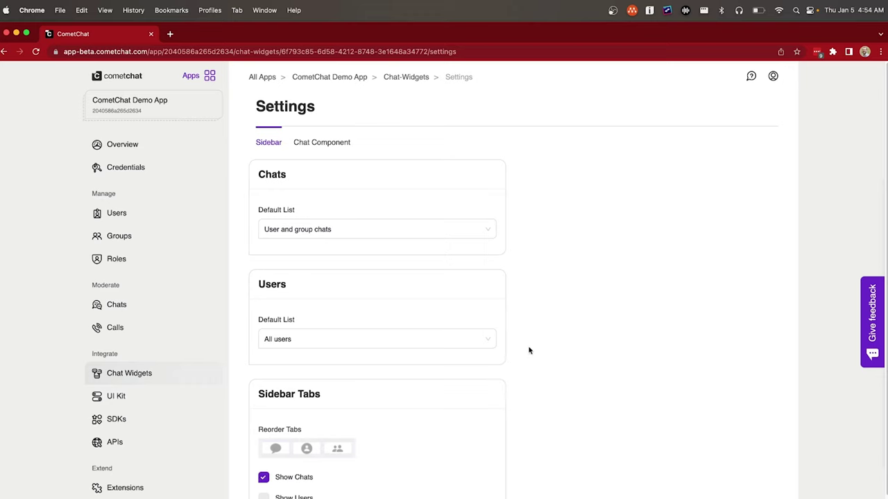
pyautogui.click(340, 229)
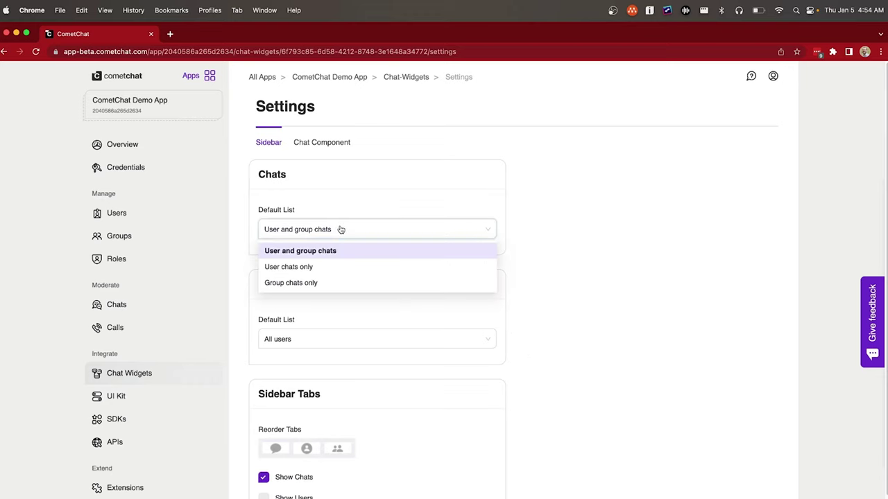
pyautogui.click(341, 230)
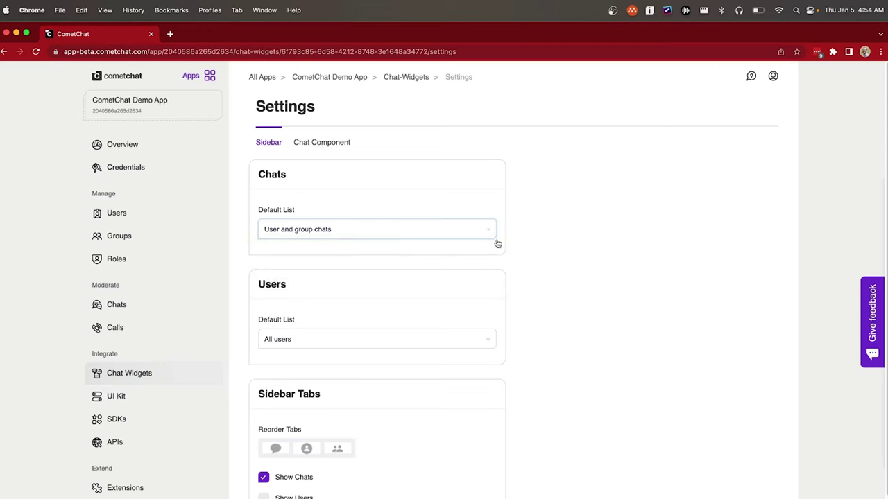
# View the Default List choices for Users, keeping "All users".
pyautogui.click(399, 339)
pyautogui.click(398, 340)
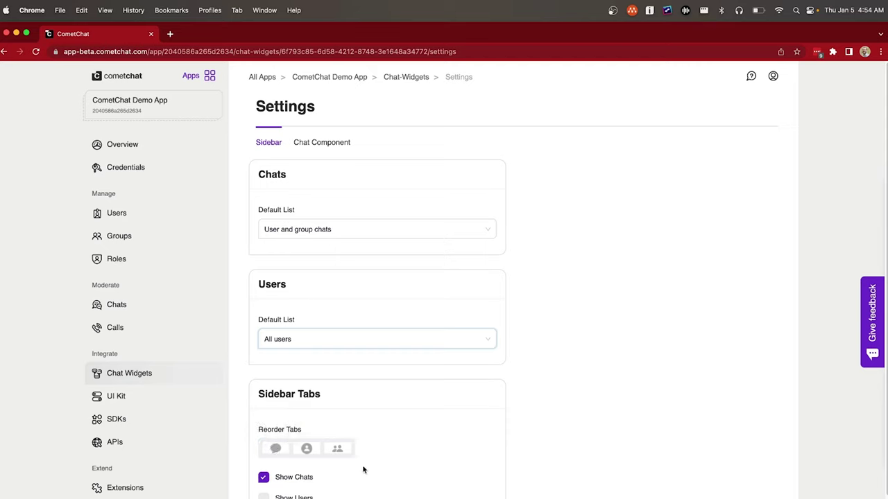
# Turn on Show Users for the widget's sidebar tabs and try to reorder the chats tab.
pyautogui.click(264, 477)
pyautogui.click(264, 477)
pyautogui.moveTo(276, 449)
pyautogui.mouseDown()
pyautogui.moveTo(326, 450)
pyautogui.moveTo(276, 451)
pyautogui.mouseUp()
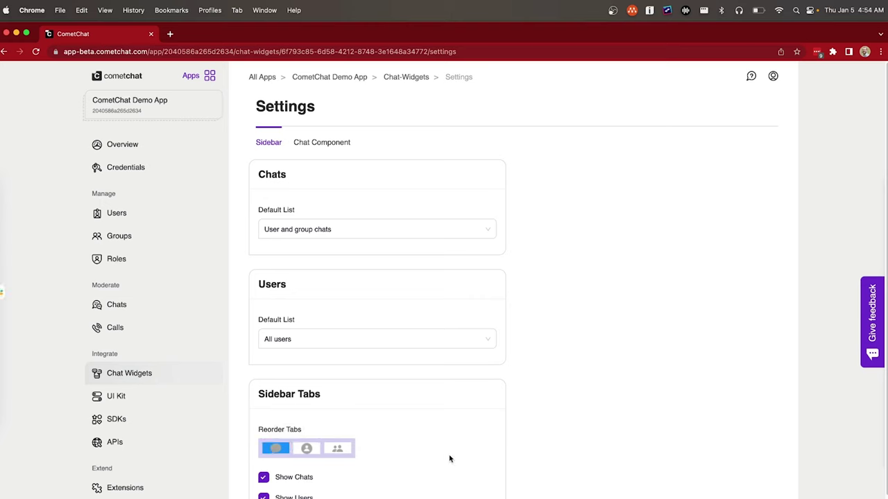
# Examine the widget's Chat Component settings, from Core Chat and calling options through Groups and Extensions.
pyautogui.click(321, 144)
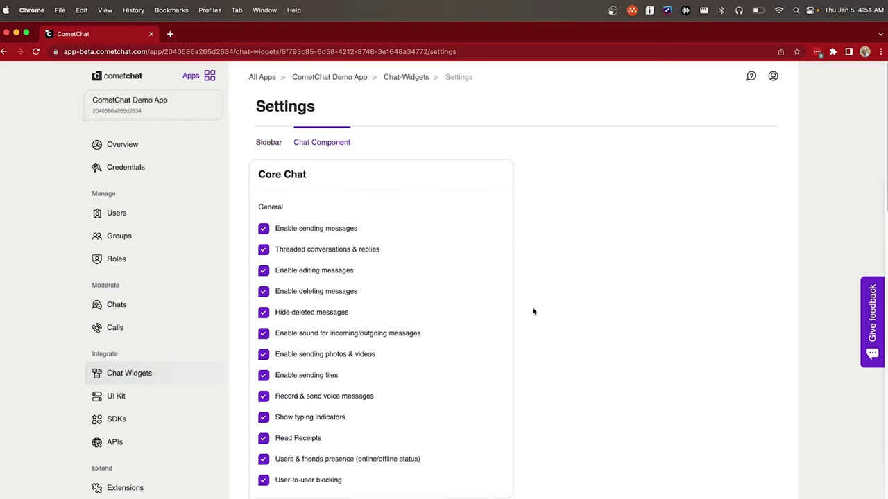
pyautogui.scroll(-1, 536, 313)
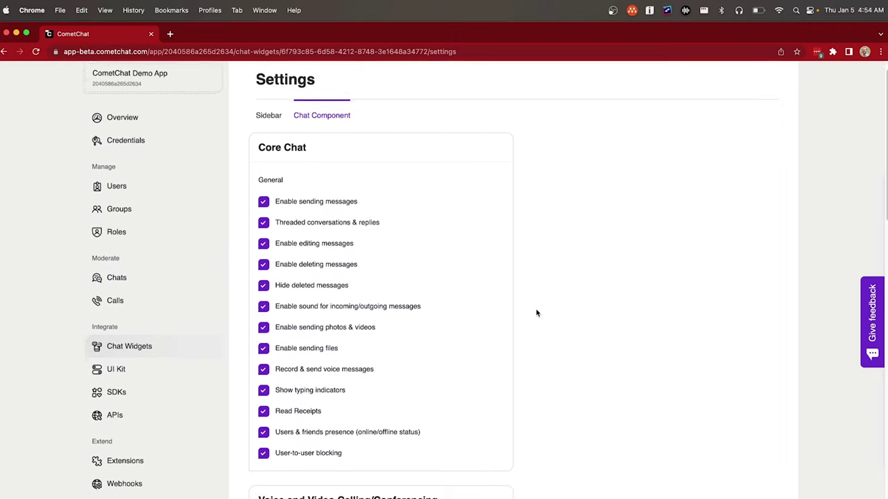
pyautogui.scroll(-5, 536, 313)
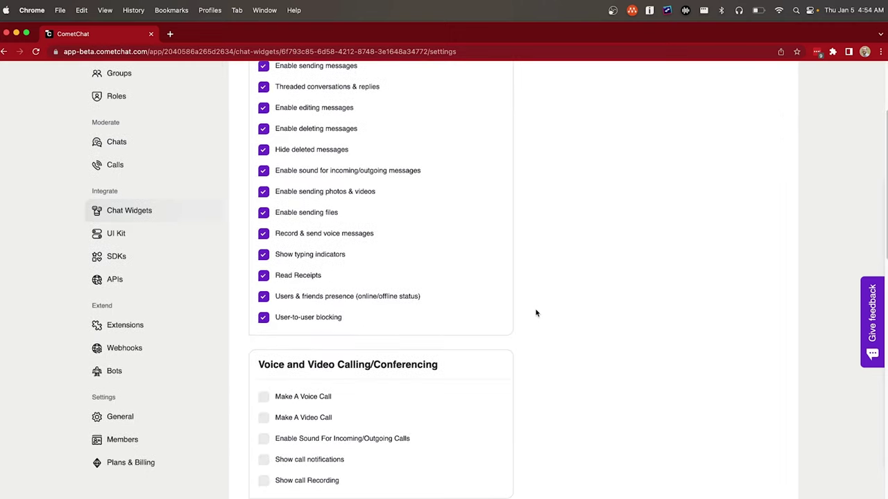
pyautogui.scroll(-1, 536, 315)
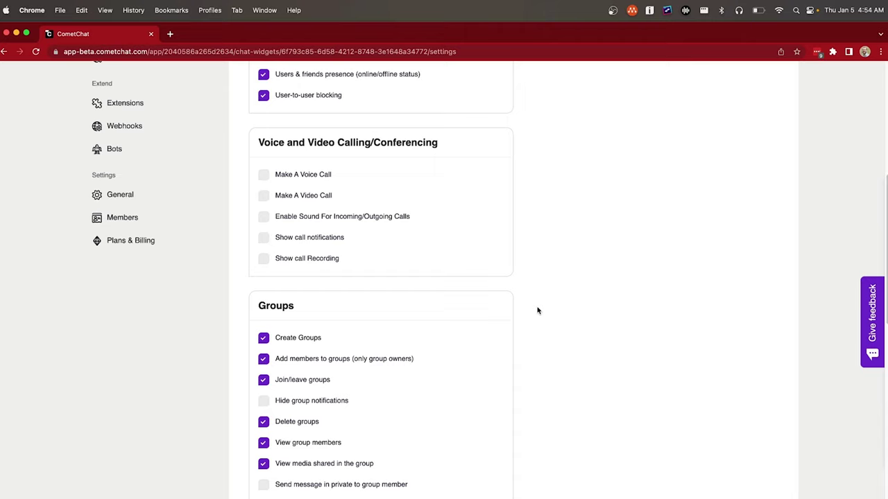
pyautogui.scroll(-5, 538, 311)
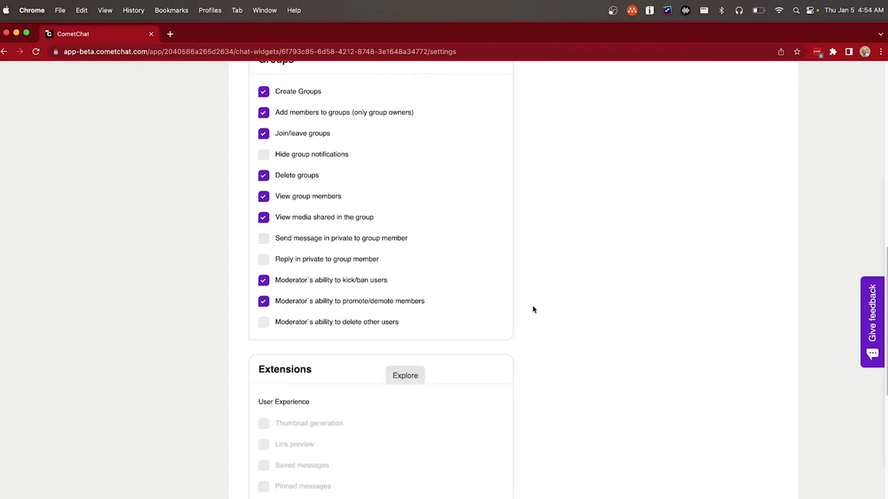
pyautogui.scroll(-6, 533, 309)
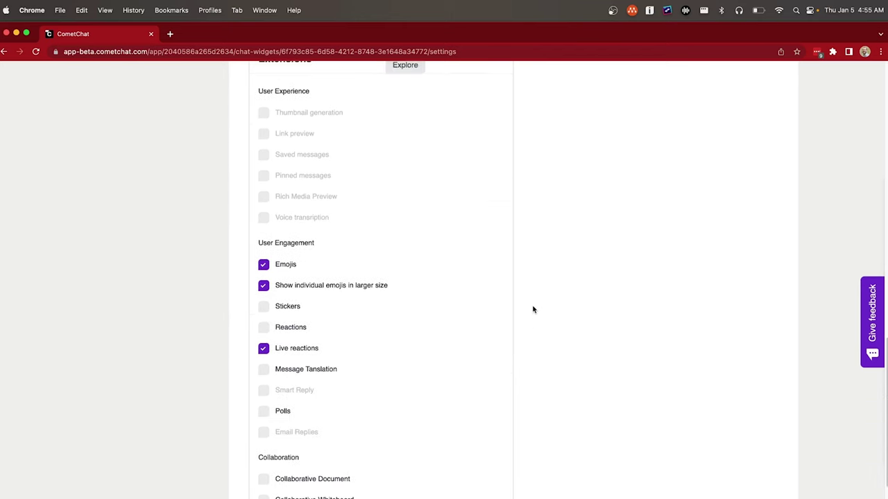
pyautogui.scroll(-4, 532, 310)
pyautogui.scroll(10, 548, 305)
pyautogui.scroll(4, 548, 307)
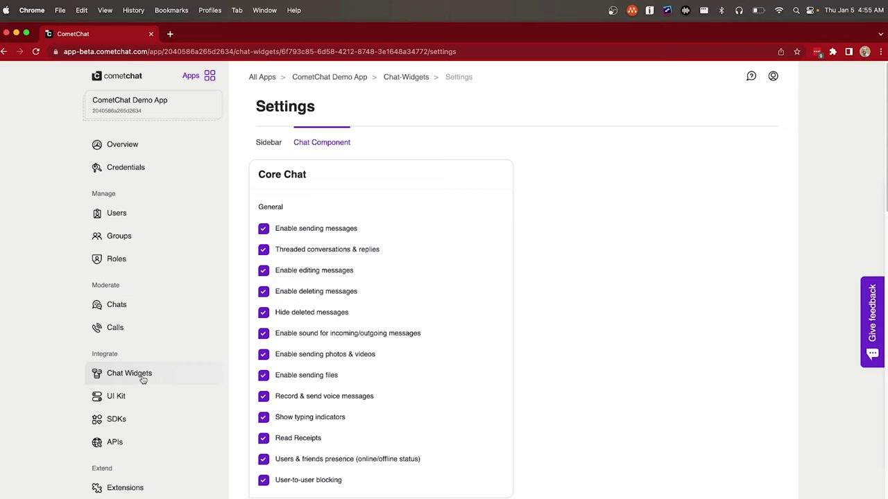
# Look through the UI Kit, SDKs and APIs integration pages in turn.
pyautogui.click(144, 397)
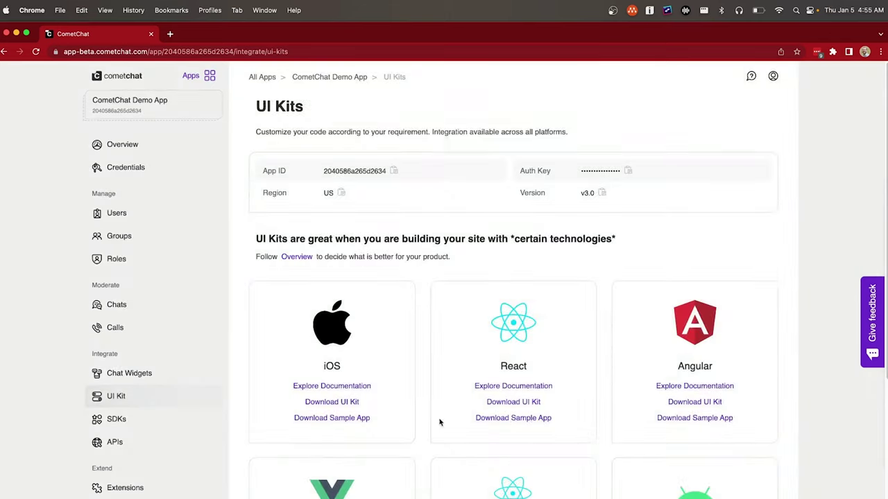
pyautogui.scroll(-3, 528, 425)
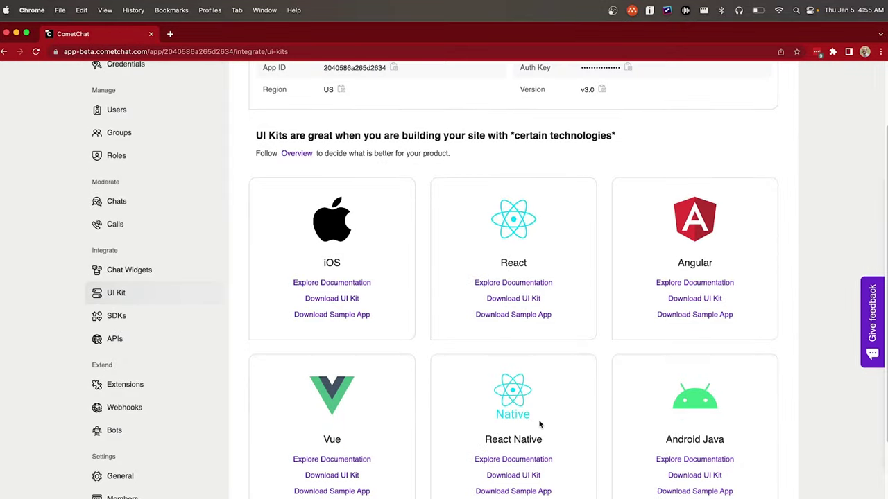
pyautogui.click(161, 317)
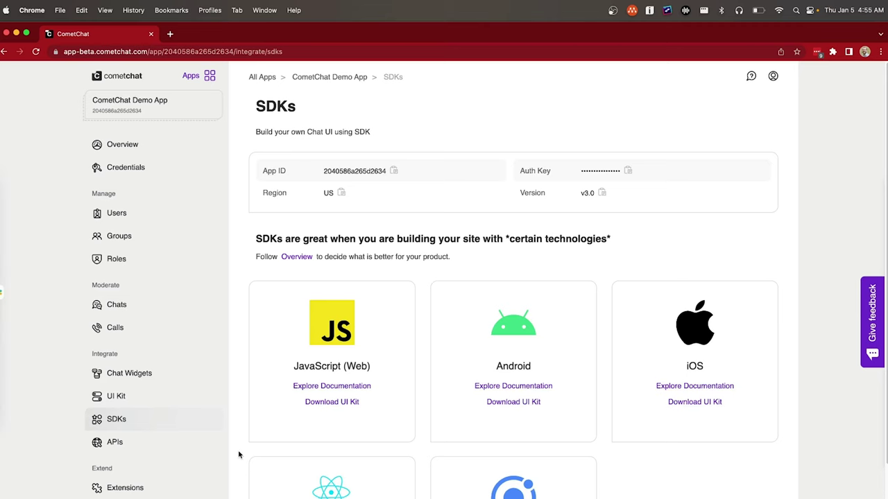
pyautogui.scroll(-1, 167, 444)
pyautogui.click(115, 432)
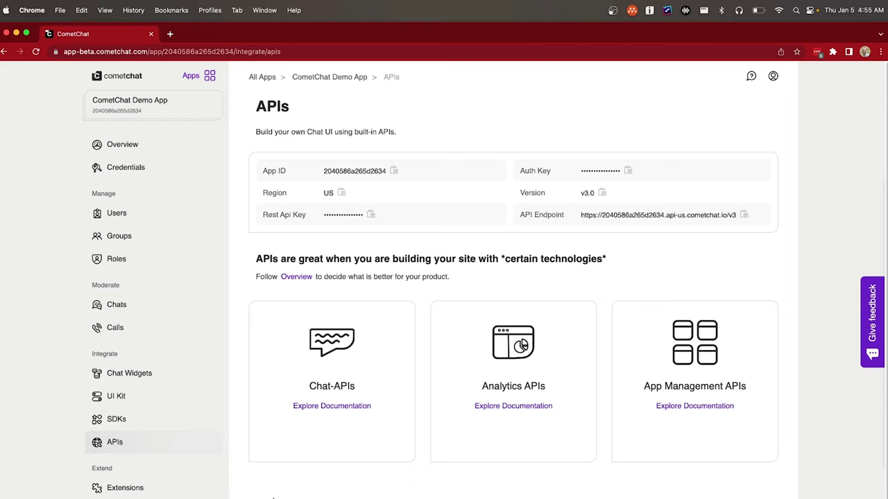
# Open the Extensions page and examine the User Experience and User Engagement extensions.
pyautogui.scroll(-2, 118, 416)
pyautogui.click(131, 433)
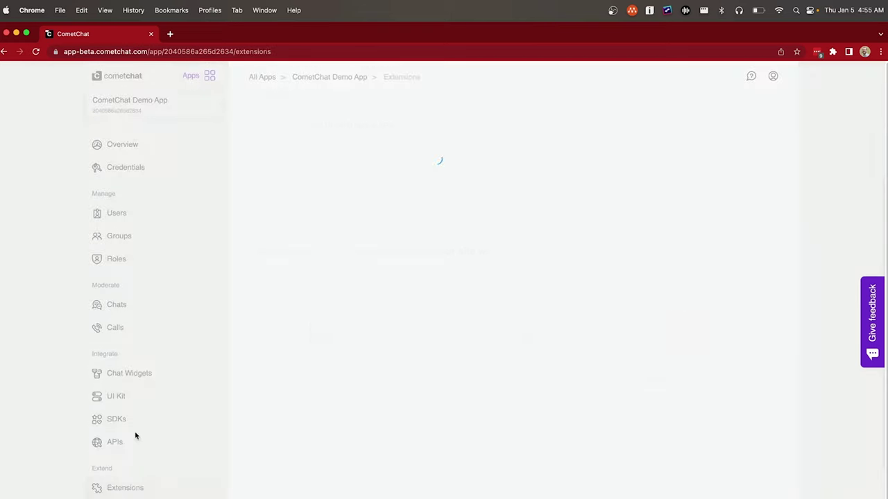
pyautogui.scroll(-5, 493, 449)
pyautogui.scroll(-7, 493, 446)
pyautogui.scroll(10, 493, 444)
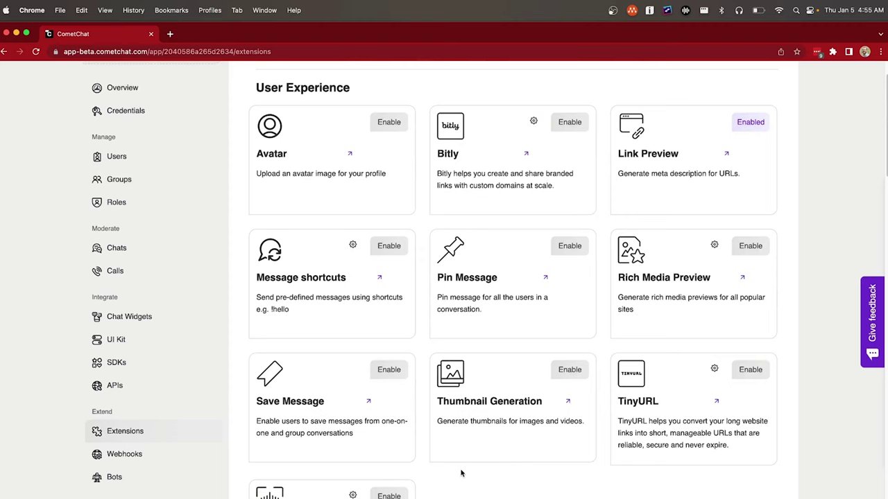
pyautogui.scroll(2, 462, 473)
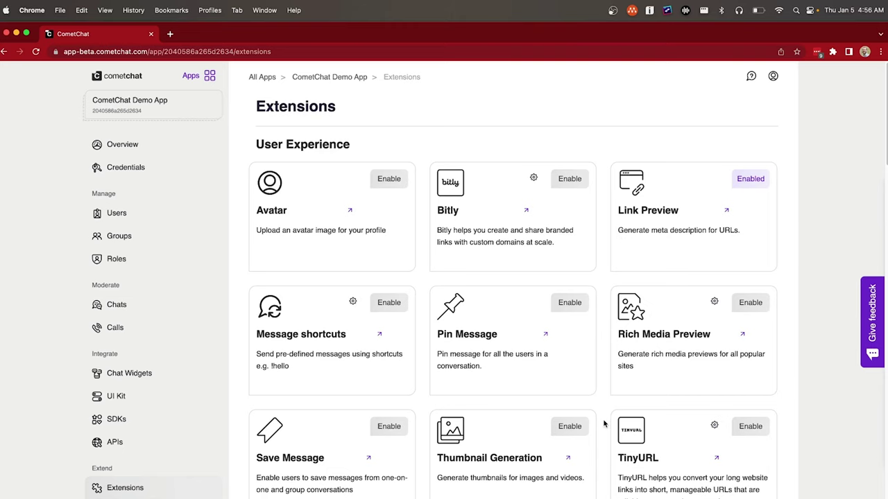
pyautogui.scroll(-6, 604, 424)
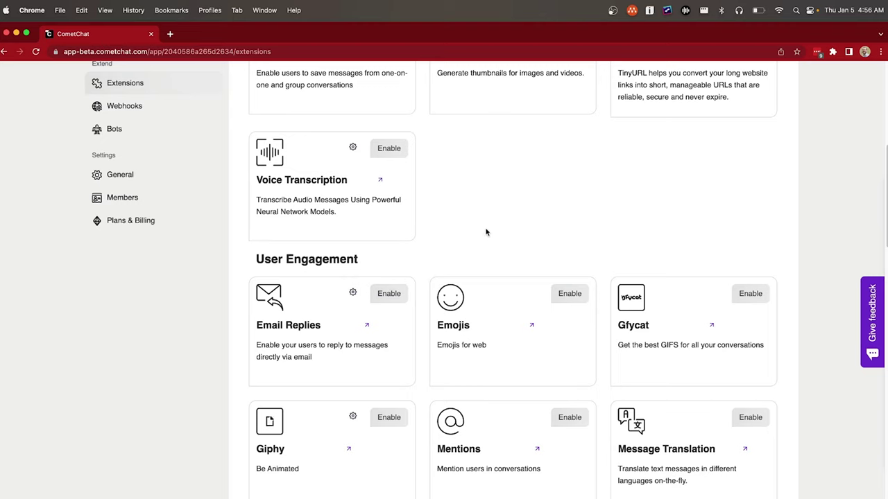
pyautogui.scroll(-1, 425, 277)
pyautogui.scroll(-2, 425, 278)
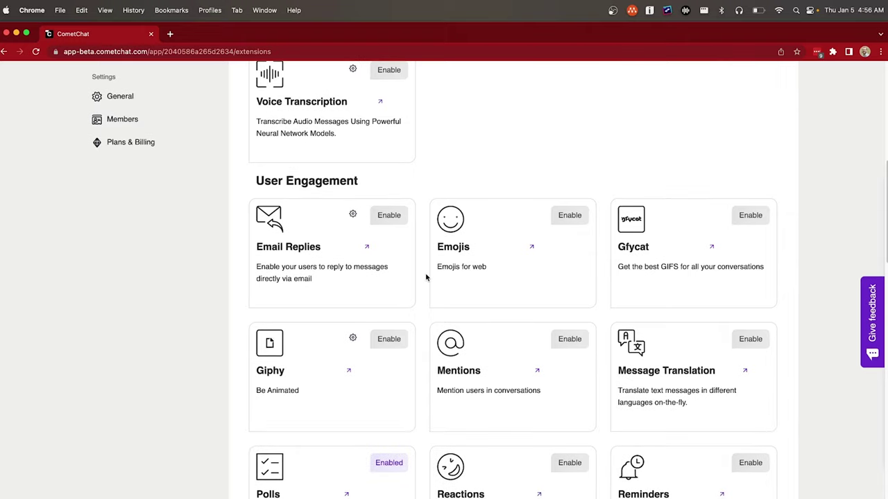
pyautogui.scroll(-5, 426, 277)
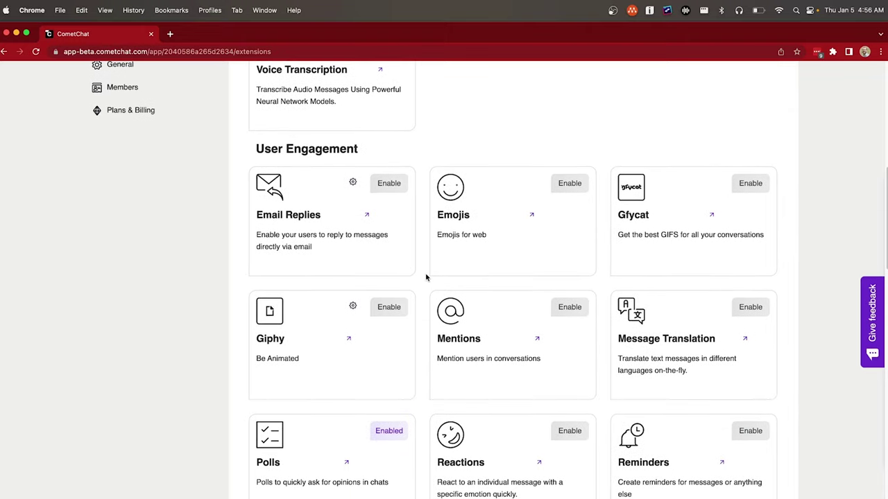
pyautogui.scroll(-3, 426, 277)
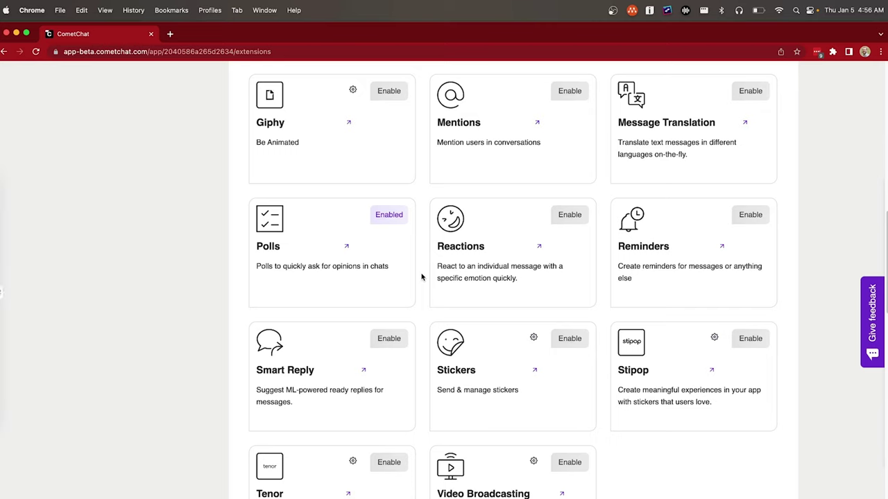
pyautogui.scroll(-2, 426, 324)
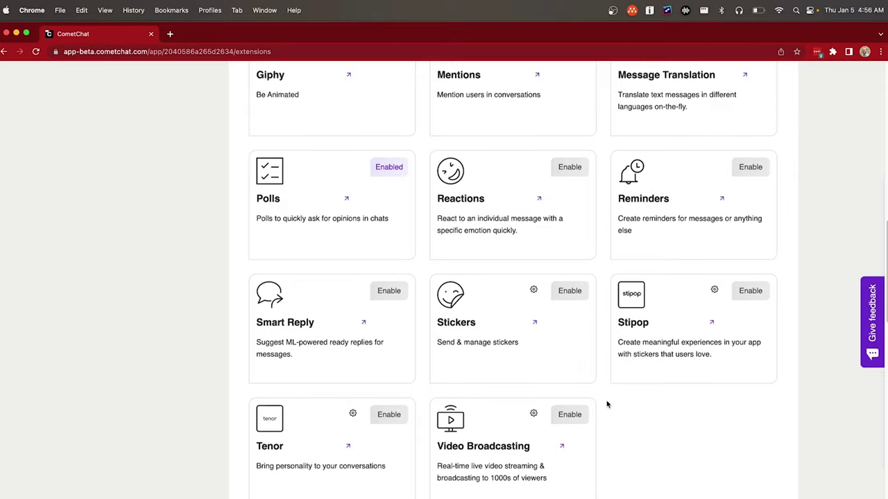
# Enable the Collaborative document and Collaborative whiteboard extensions.
pyautogui.scroll(-10, 606, 402)
pyautogui.scroll(-2, 486, 347)
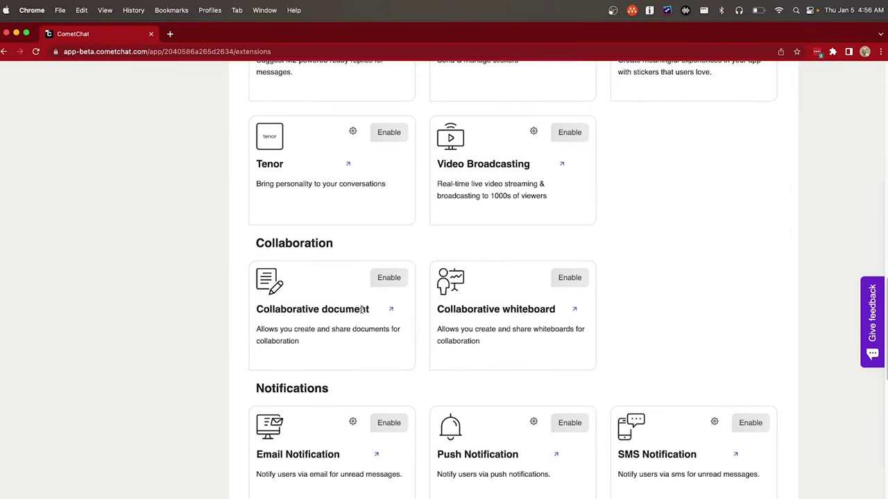
pyautogui.click(389, 278)
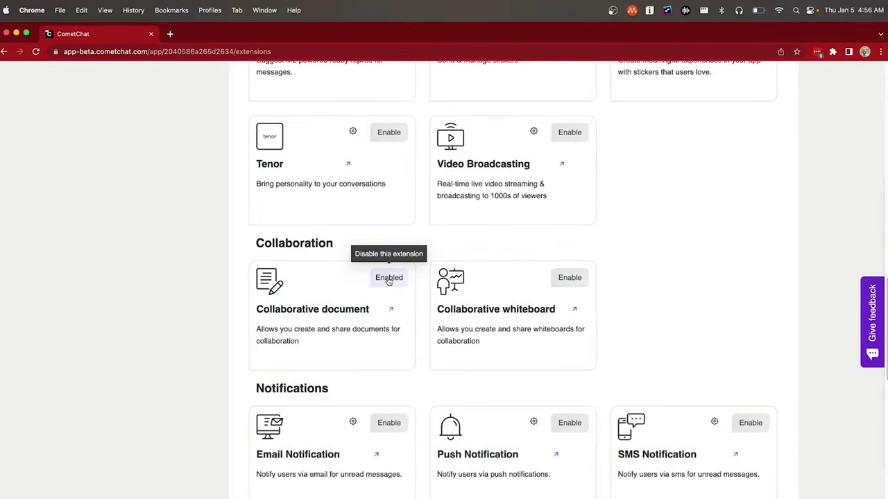
pyautogui.click(575, 279)
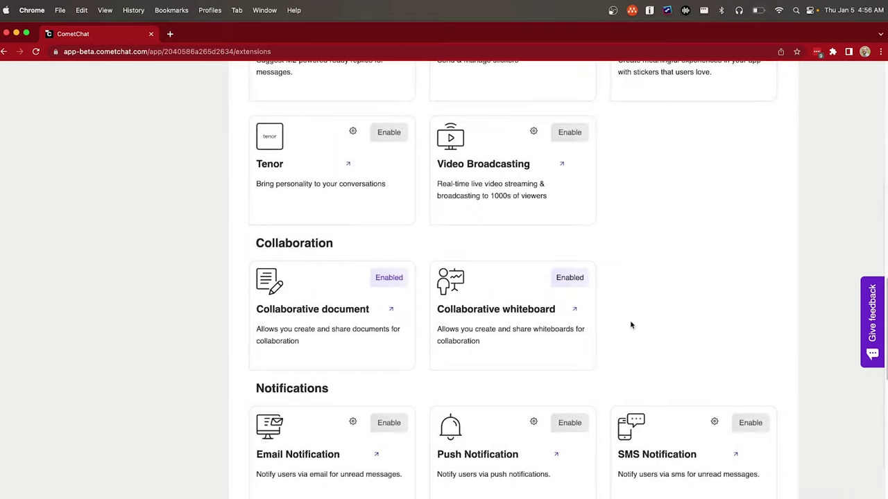
# Open the Data Masking extension's settings, examine the drop message, default mask and custom mask options, and close them without changes.
pyautogui.scroll(-3, 619, 315)
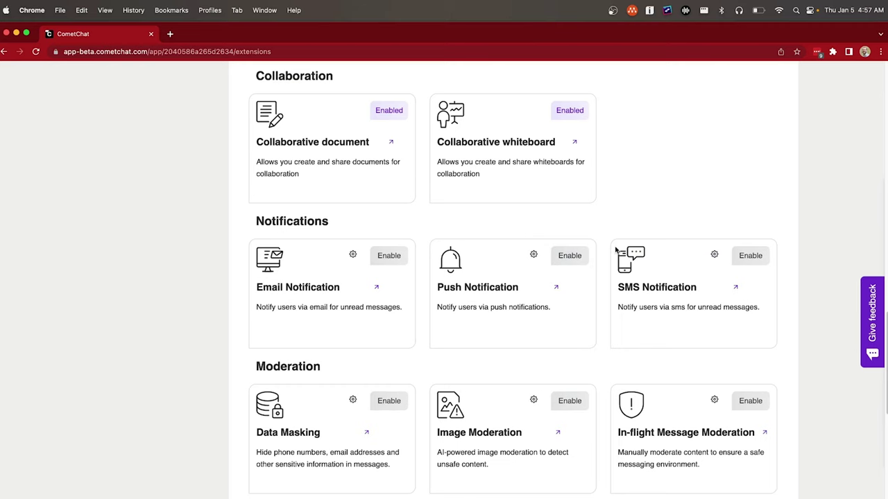
pyautogui.scroll(-3, 614, 250)
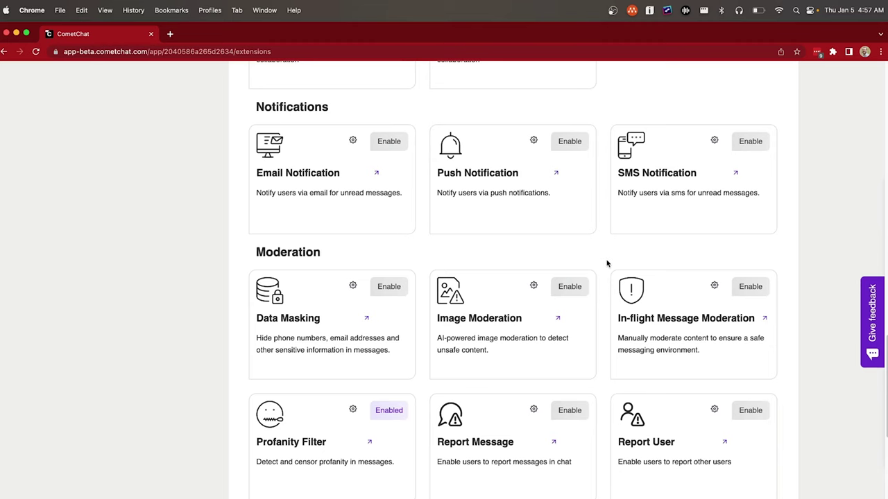
pyautogui.scroll(-1, 606, 268)
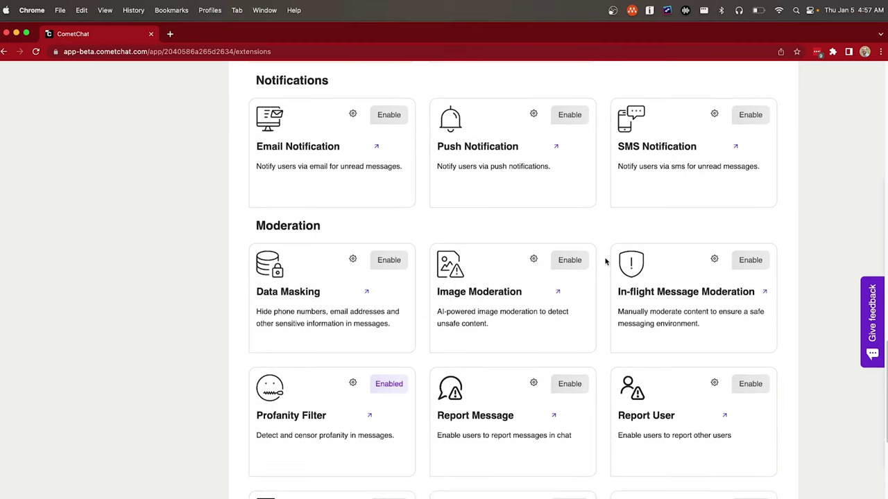
pyautogui.scroll(-2, 606, 268)
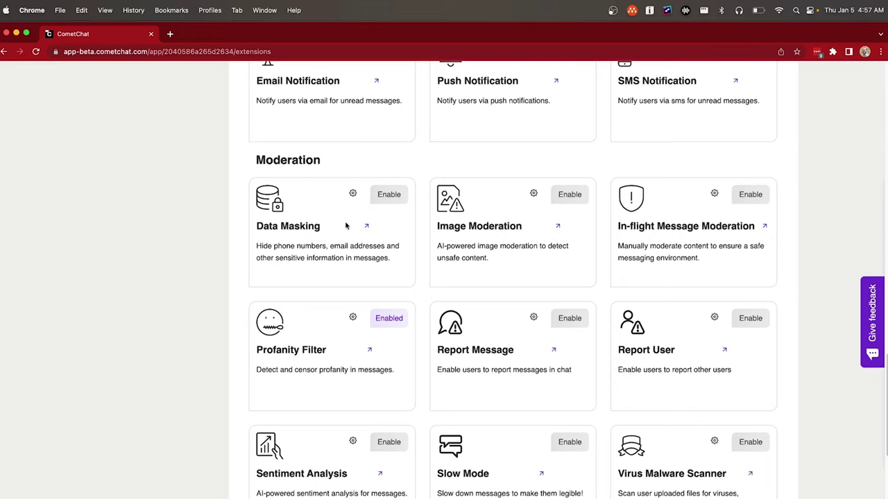
pyautogui.click(352, 194)
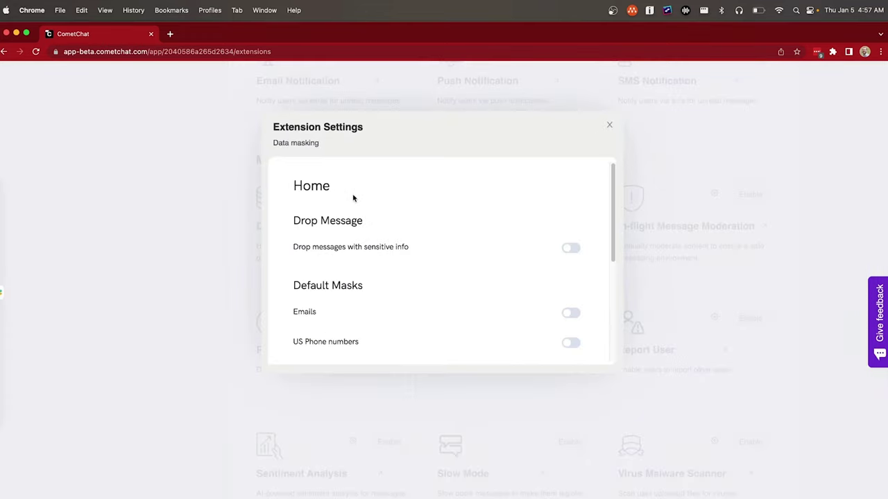
pyautogui.scroll(-4, 489, 292)
pyautogui.scroll(1, 498, 287)
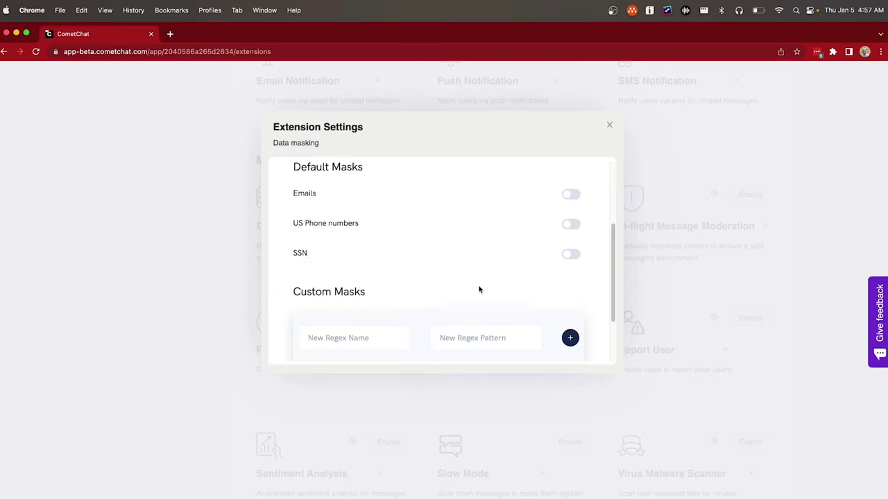
pyautogui.scroll(-2, 478, 289)
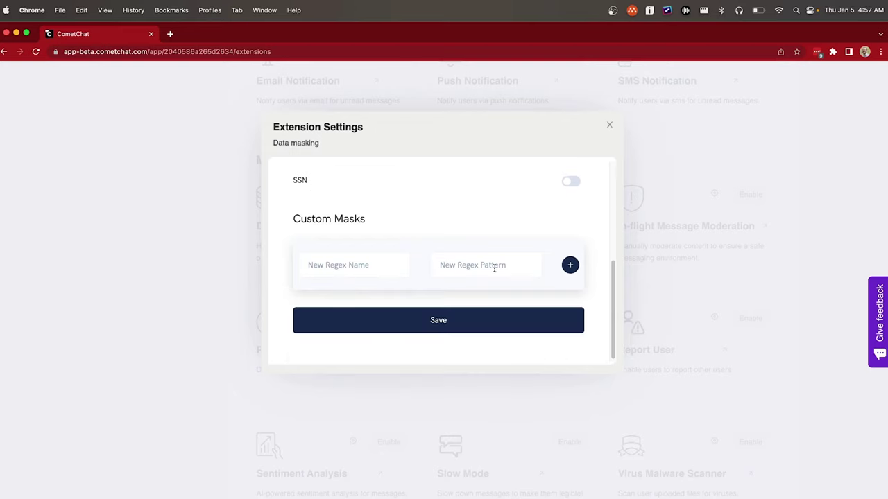
pyautogui.scroll(5, 493, 268)
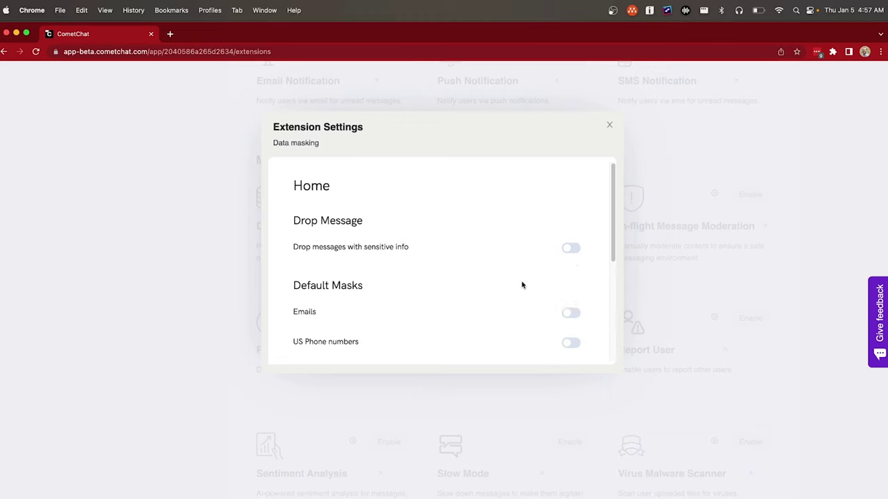
pyautogui.scroll(-2, 521, 284)
pyautogui.scroll(-2, 515, 284)
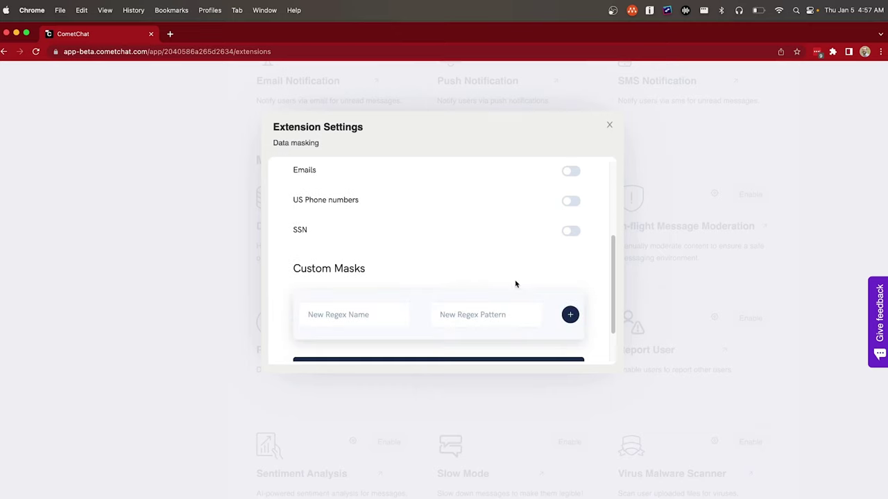
pyautogui.scroll(1, 541, 265)
pyautogui.scroll(3, 541, 268)
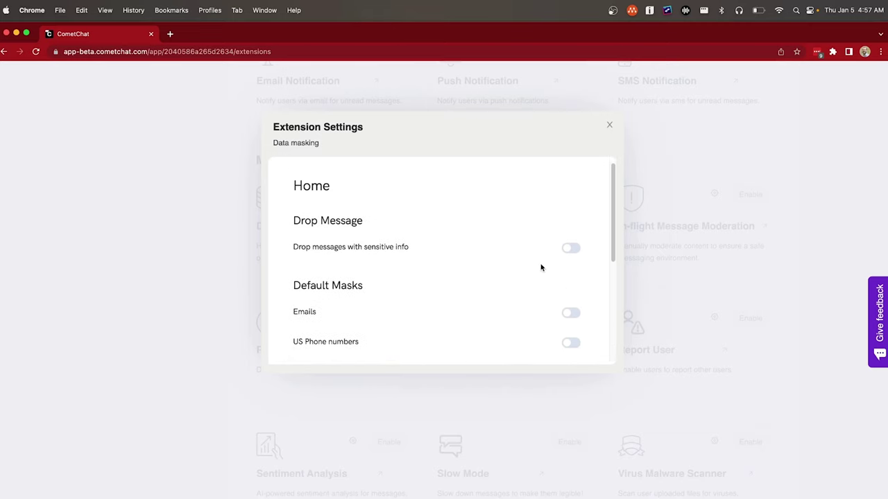
pyautogui.click(611, 127)
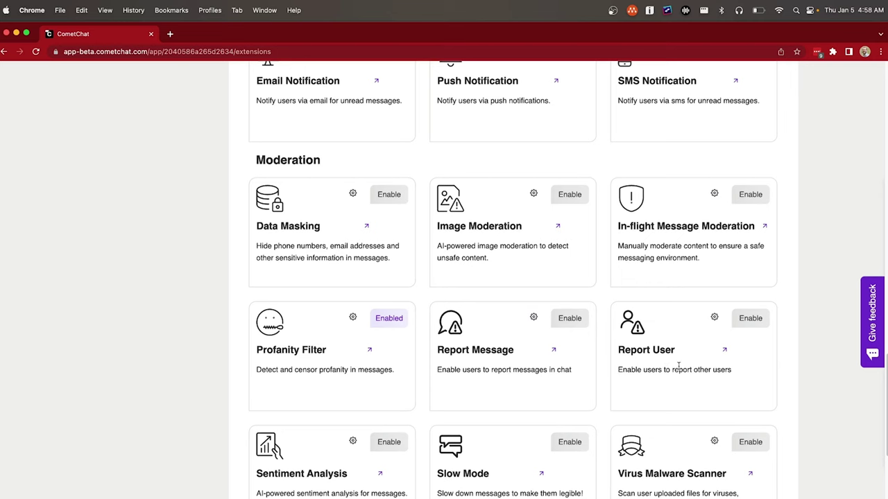
# Examine the remaining Moderation extensions and the Security extensions on the Extensions page.
pyautogui.scroll(-3, 463, 485)
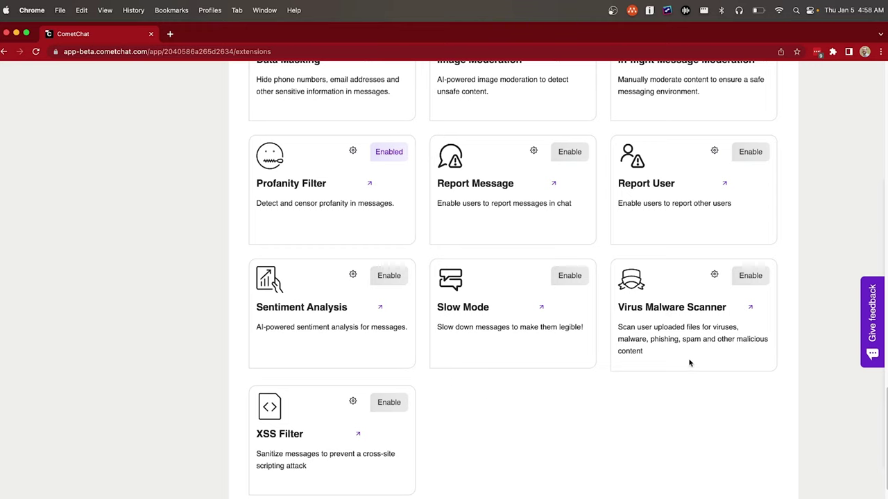
pyautogui.scroll(-3, 488, 419)
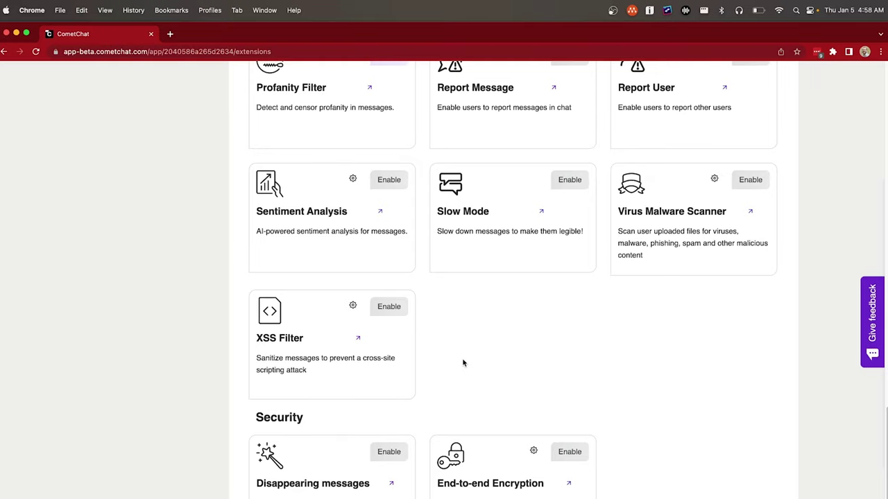
pyautogui.scroll(-5, 465, 362)
# Open the Webhooks page, start adding a webhook and examine its URL, trigger and callback authentication options.
pyautogui.scroll(15, 458, 370)
pyautogui.scroll(15, 456, 366)
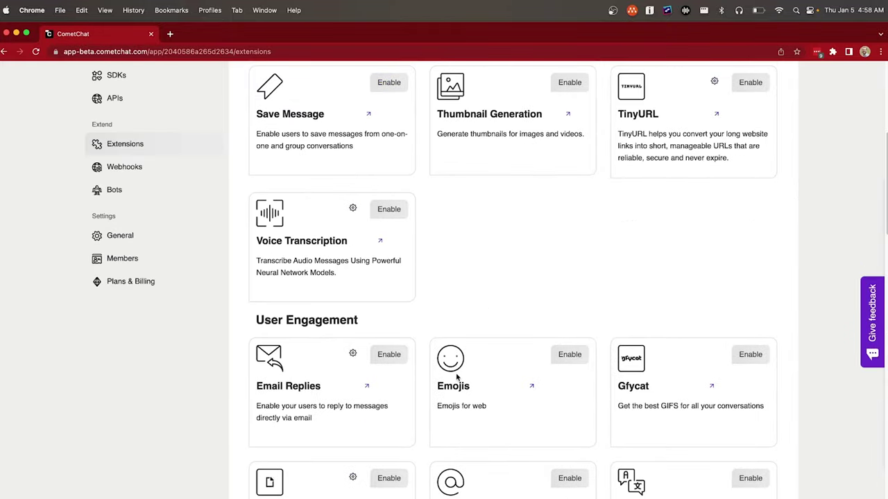
pyautogui.scroll(3, 456, 374)
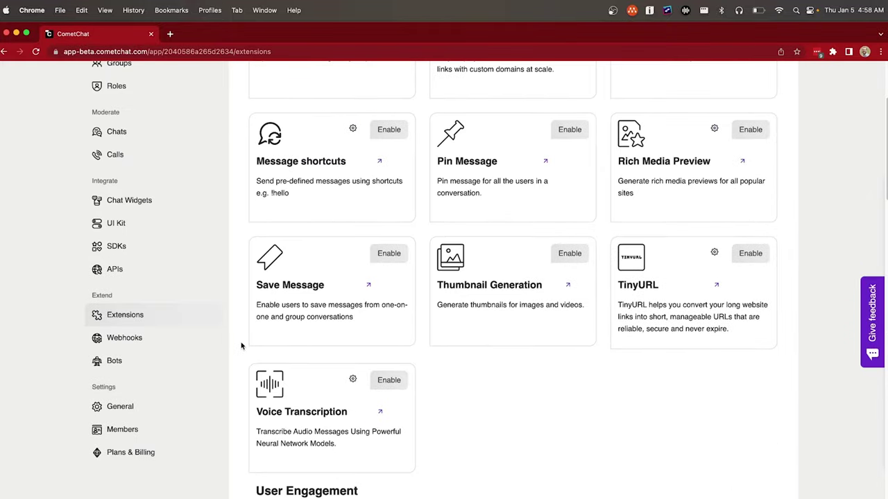
pyautogui.click(124, 340)
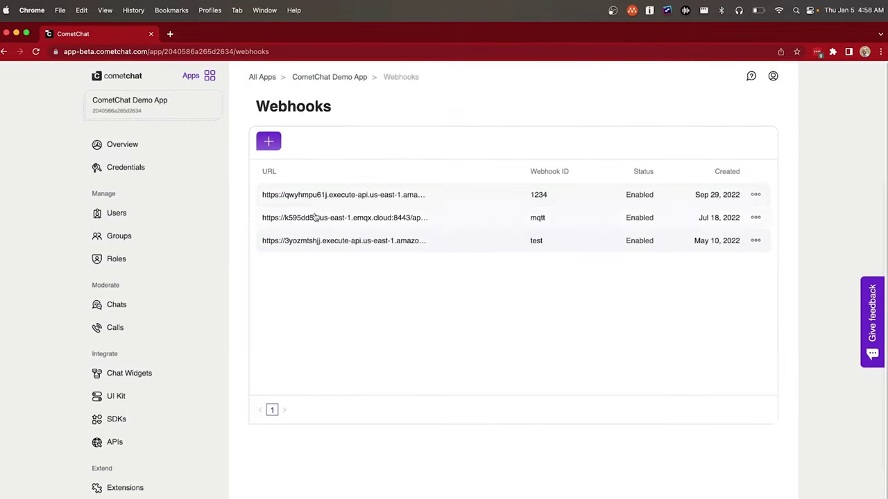
pyautogui.click(268, 142)
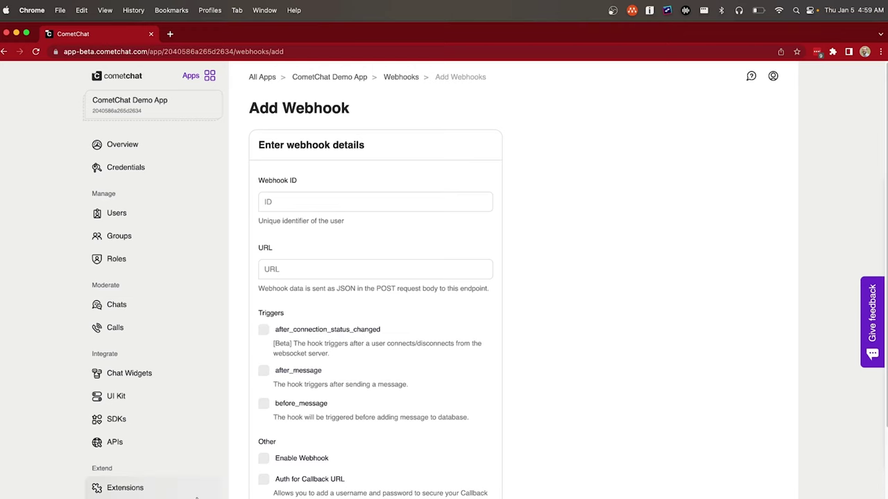
pyautogui.scroll(-3, 104, 485)
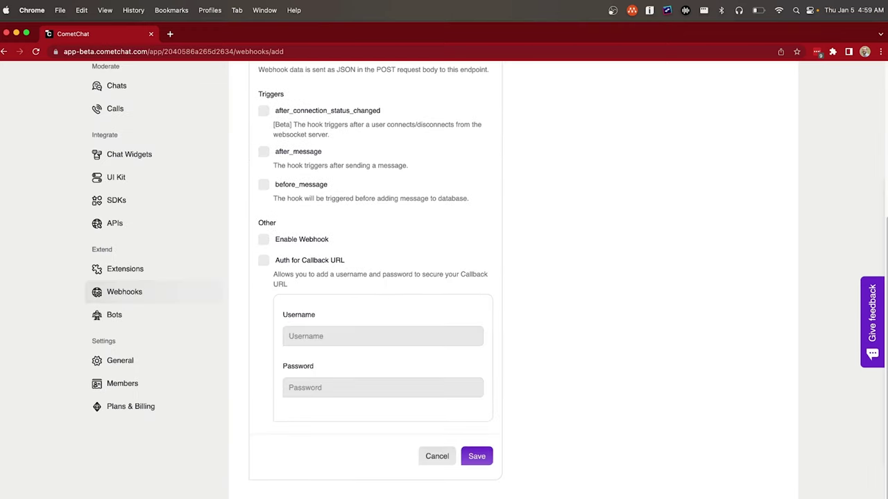
# Open the Bots page and look over its bot list.
pyautogui.click(131, 320)
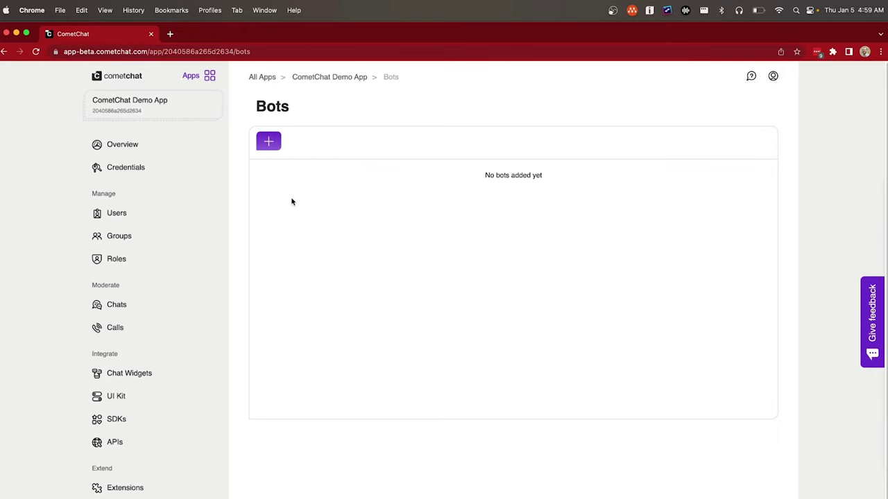
pyautogui.scroll(-1, 273, 312)
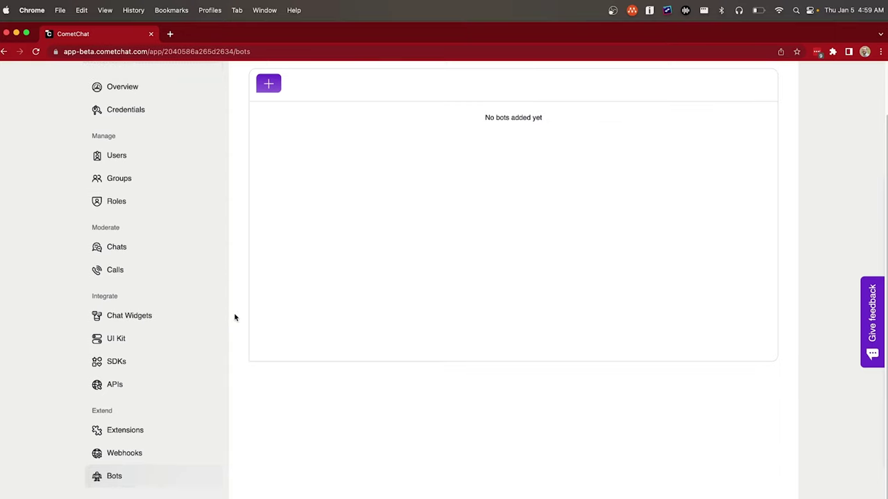
pyautogui.scroll(1, 242, 314)
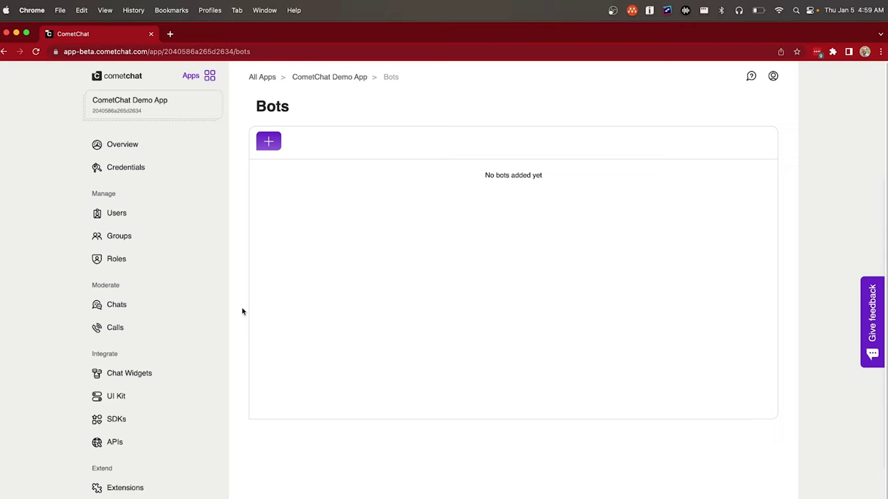
# Switch to the CometChat Demo app and log in to the Live Events use case as the first listed user.
pyautogui.press('super+Tab')
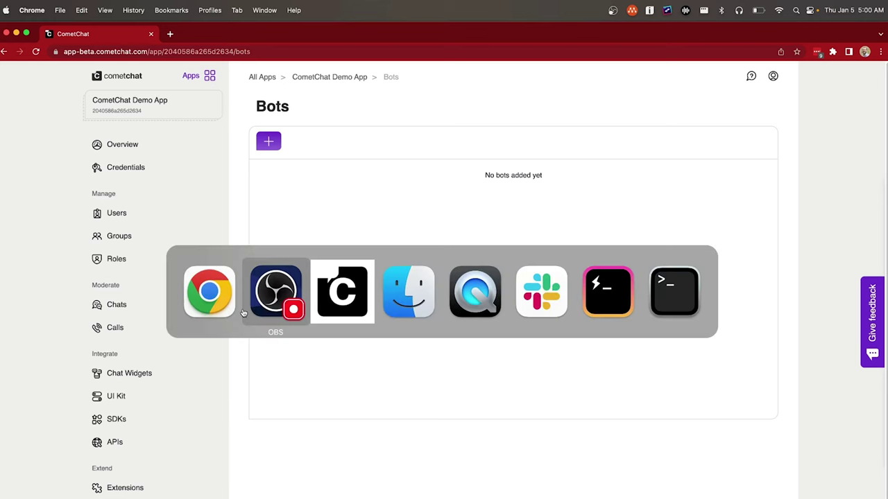
pyautogui.click(326, 295)
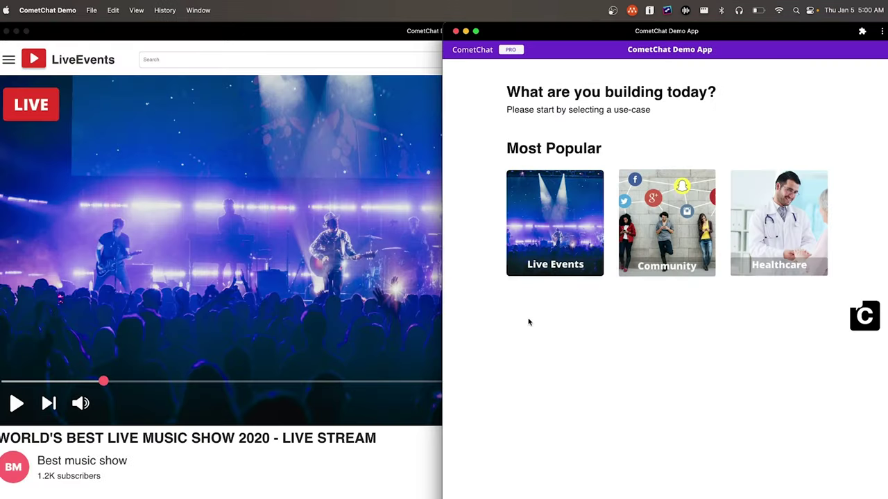
pyautogui.click(375, 461)
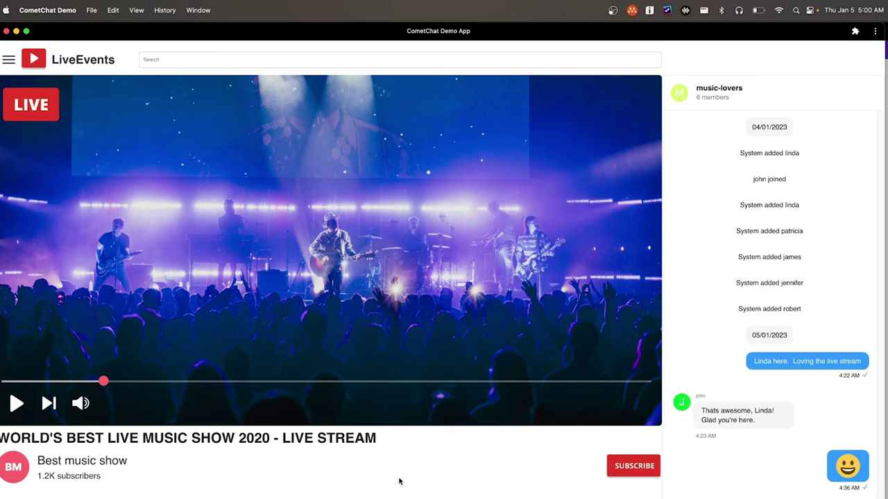
pyautogui.press('super+bracketleft')
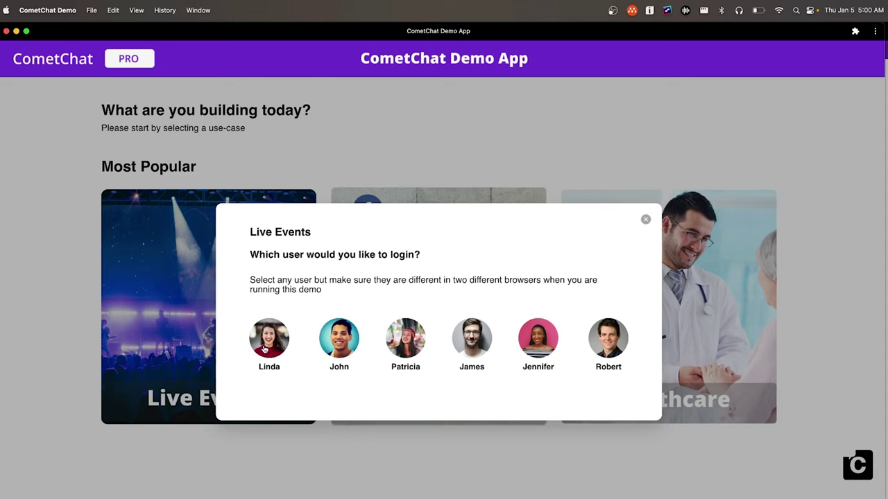
pyautogui.click(271, 350)
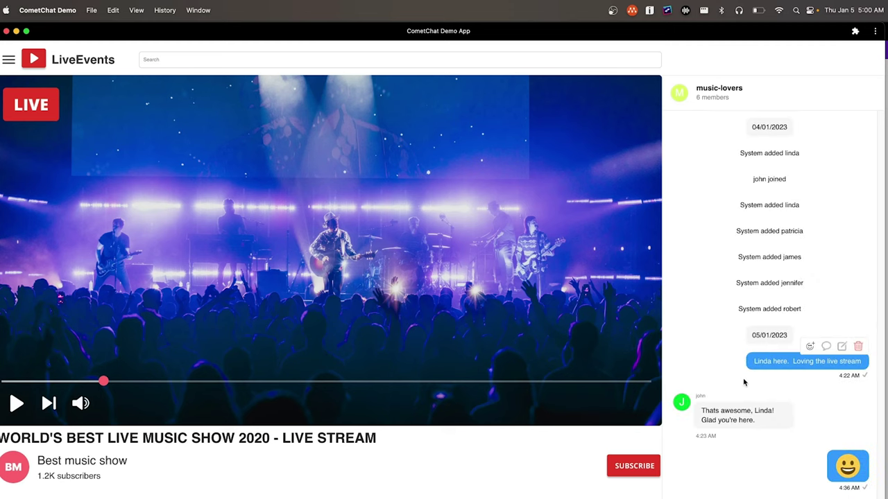
# Highlight the music-lovers group name, the live stream's title and the group's member count in turn.
pyautogui.moveTo(752, 90); pyautogui.dragTo(695, 91)
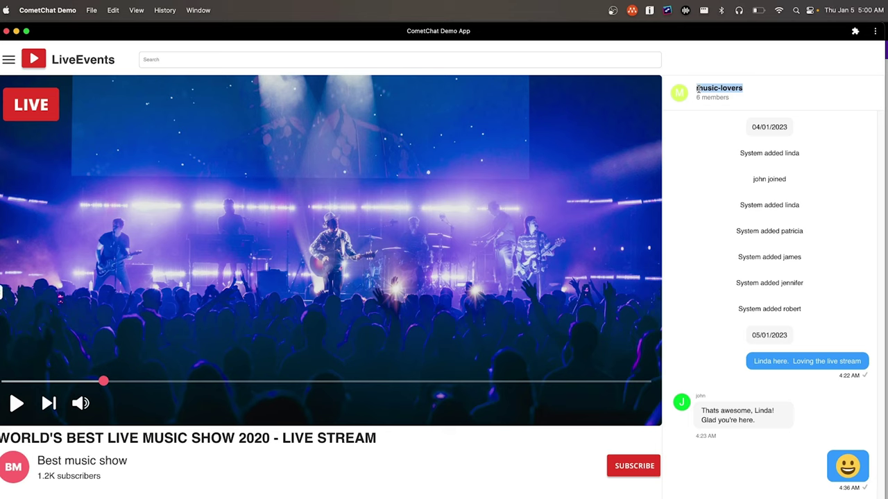
pyautogui.tripleClick(226, 439)
pyautogui.click(329, 460)
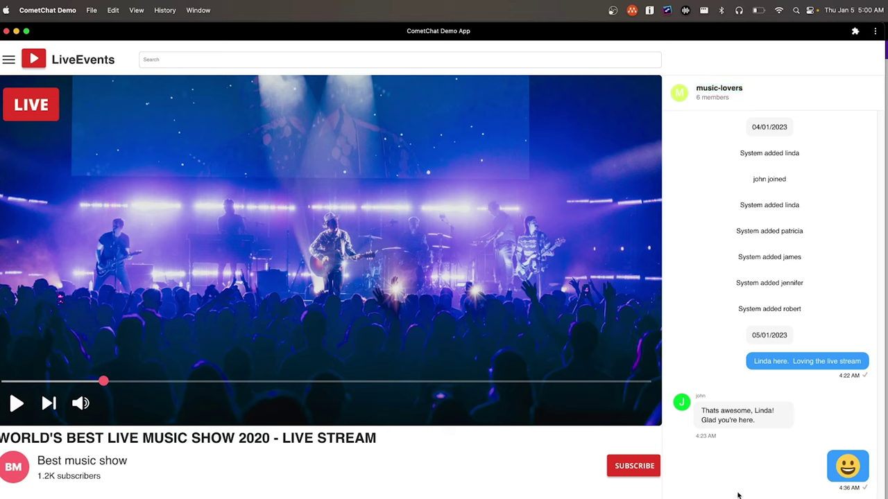
pyautogui.tripleClick(722, 92)
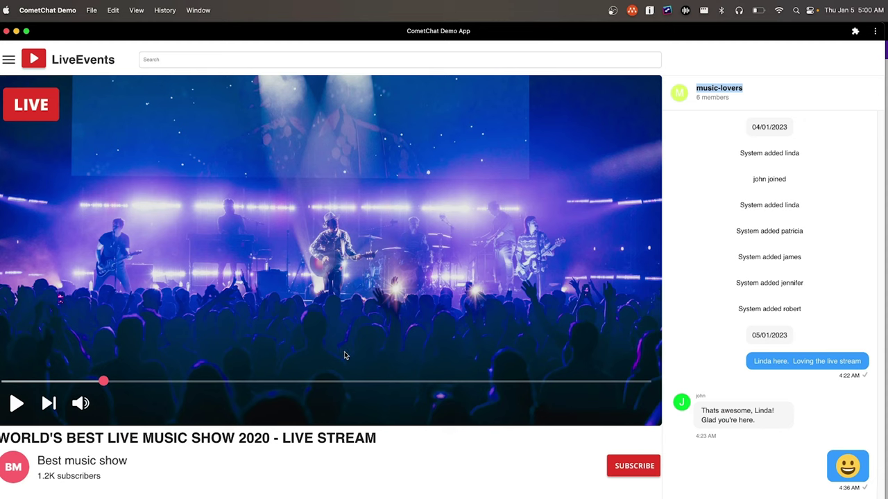
pyautogui.click(709, 106)
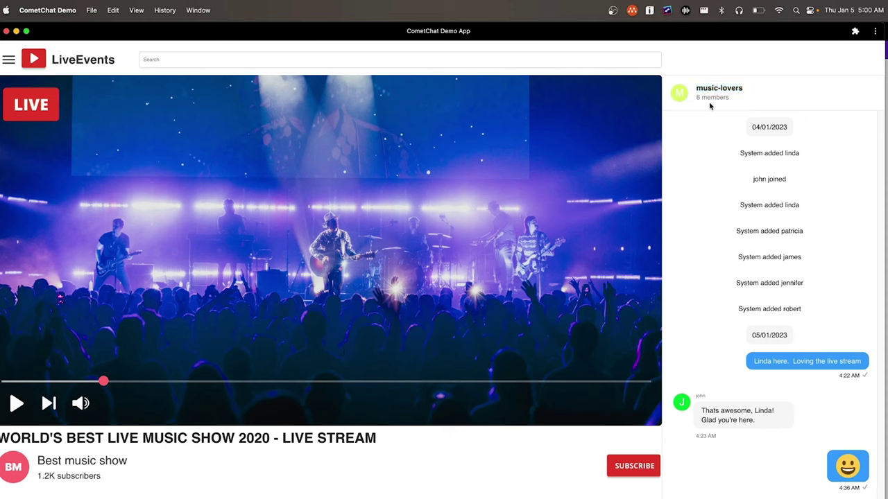
pyautogui.doubleClick(712, 98)
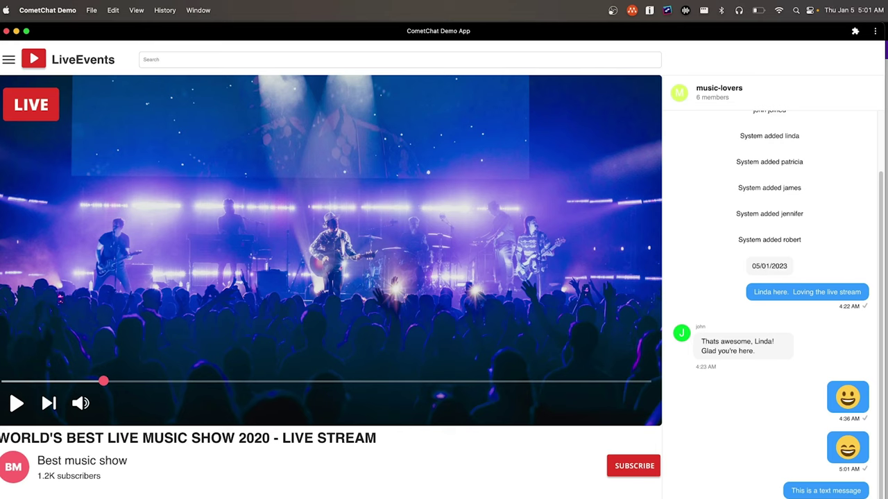
# Launch the collaborative whiteboard from the group chat, draw a looping freehand scribble on it and close its window.
pyautogui.click(801, 483)
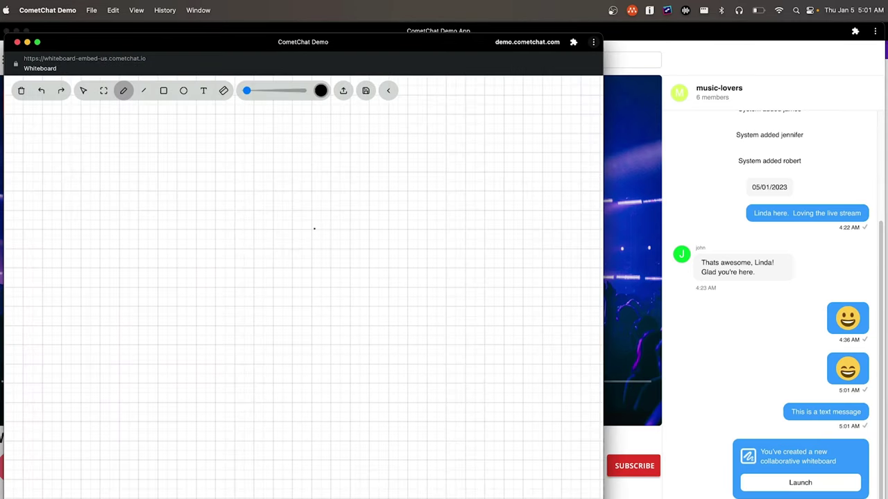
pyautogui.moveTo(285, 197)
pyautogui.mouseDown()
pyautogui.moveTo(293, 309)
pyautogui.moveTo(374, 265)
pyautogui.moveTo(407, 272)
pyautogui.mouseUp()
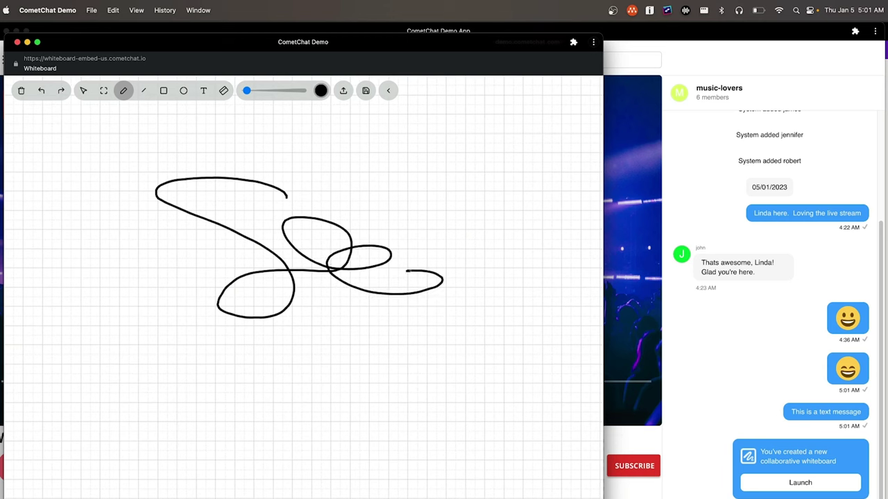
pyautogui.click(18, 42)
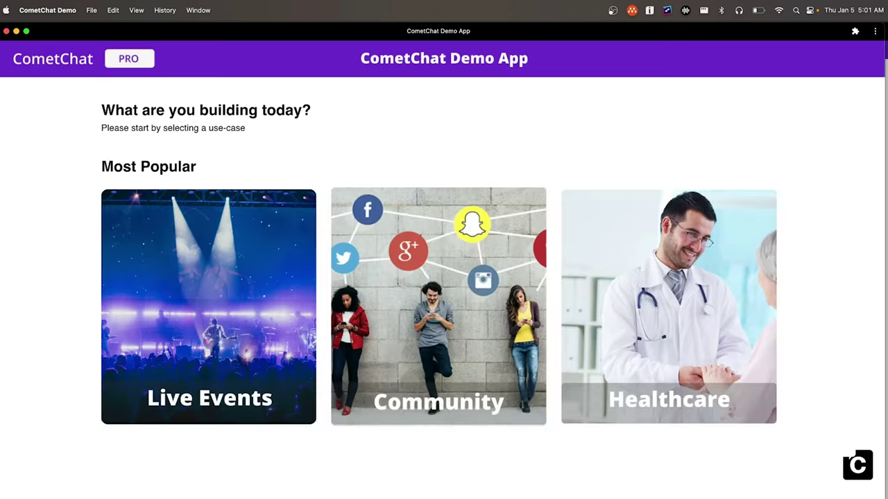
# Log in to Live Events as the second listed user and view the shared collaborative whiteboard.
pyautogui.click(172, 376)
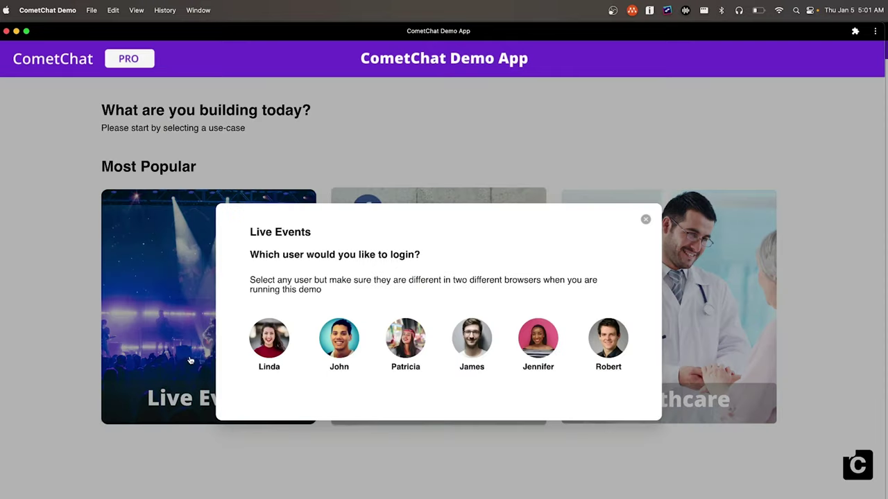
pyautogui.click(345, 347)
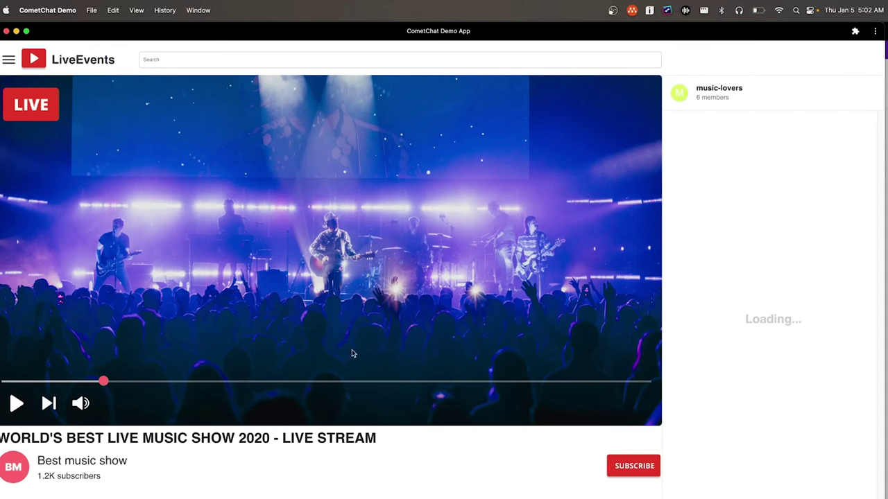
pyautogui.click(746, 478)
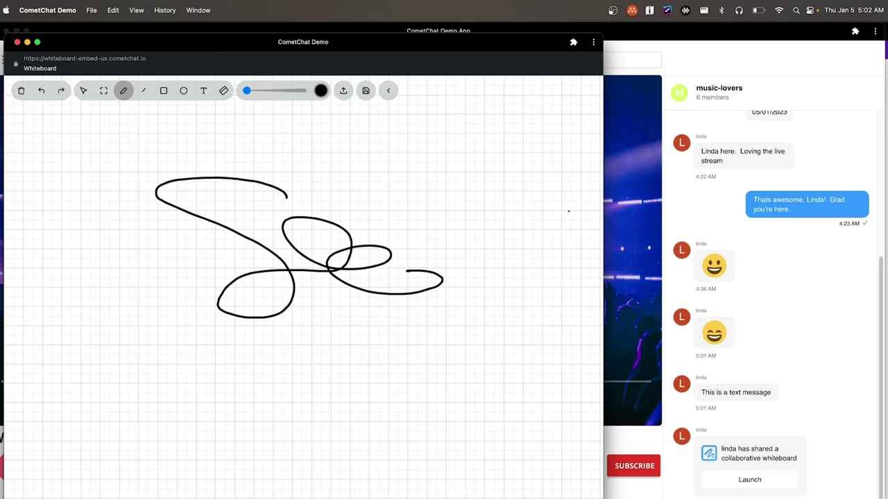
pyautogui.click(17, 43)
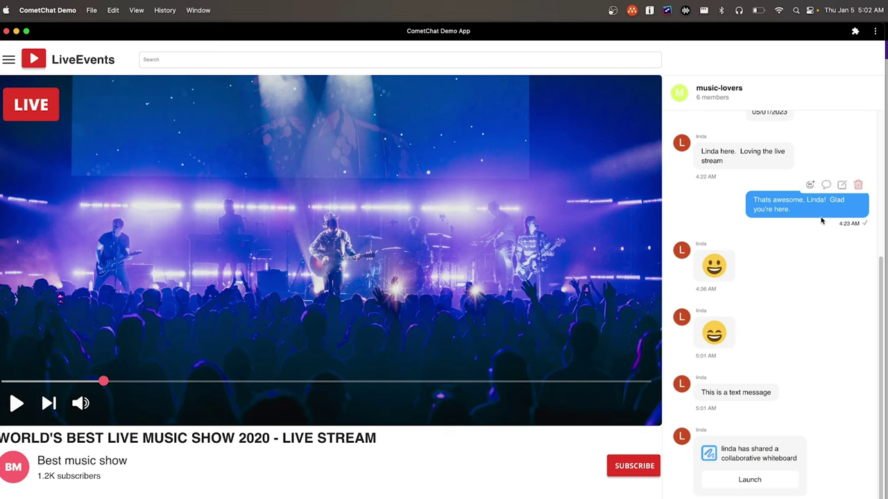
# Add a smiling emoji reaction to the 4:23 AM message in the music-lovers chat and look through the conversation.
pyautogui.click(810, 184)
pyautogui.click(789, 460)
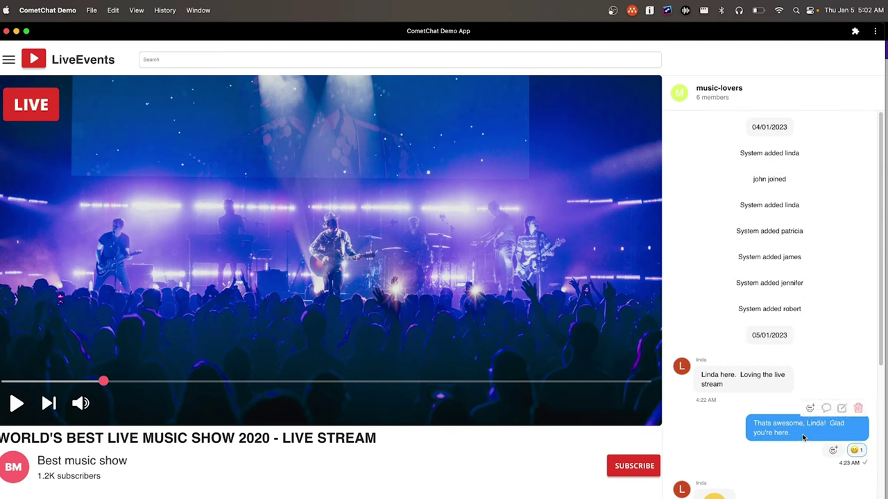
pyautogui.scroll(-5, 803, 437)
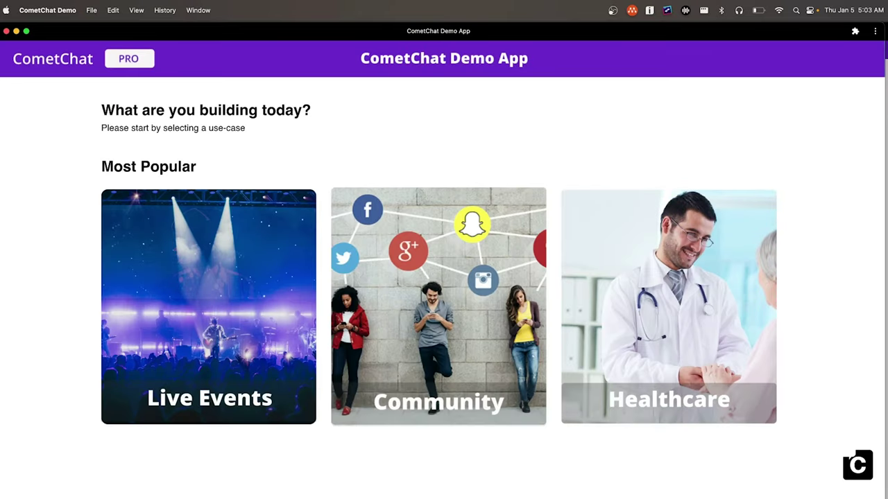
# Log in to the Community use case as the first listed user and open the music-lovers group conversation.
pyautogui.click(489, 338)
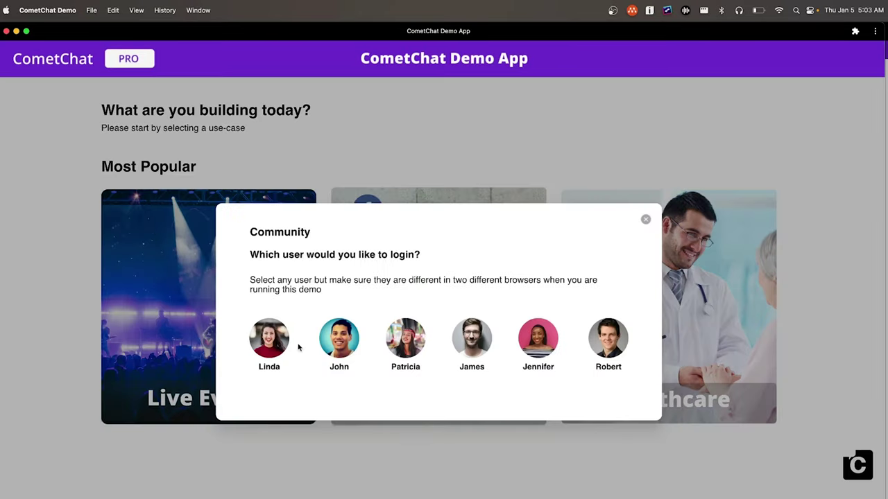
pyautogui.click(276, 346)
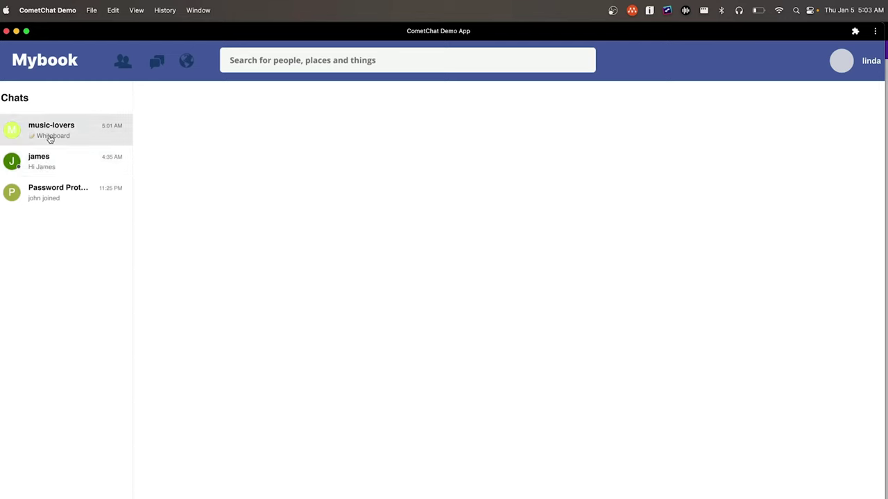
pyautogui.click(49, 137)
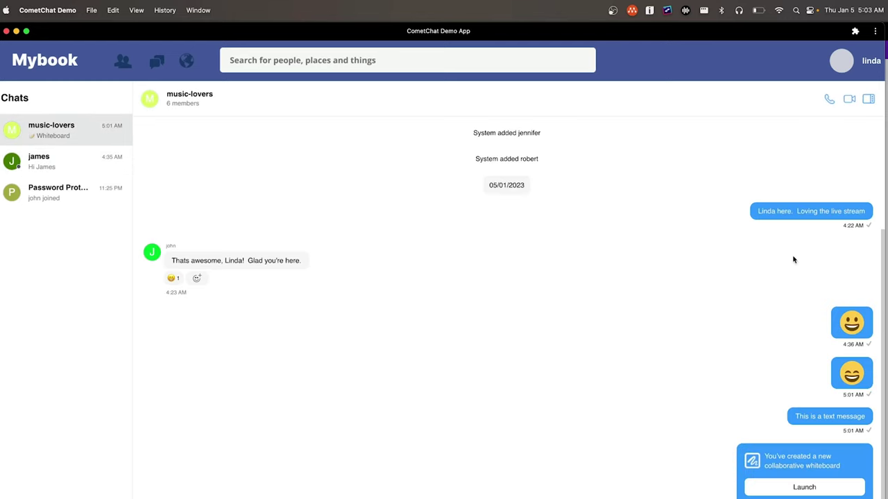
# View the collaborative whiteboard from the music-lovers conversation, close it and open the jimmy-choo demo contact's chat.
pyautogui.click(805, 487)
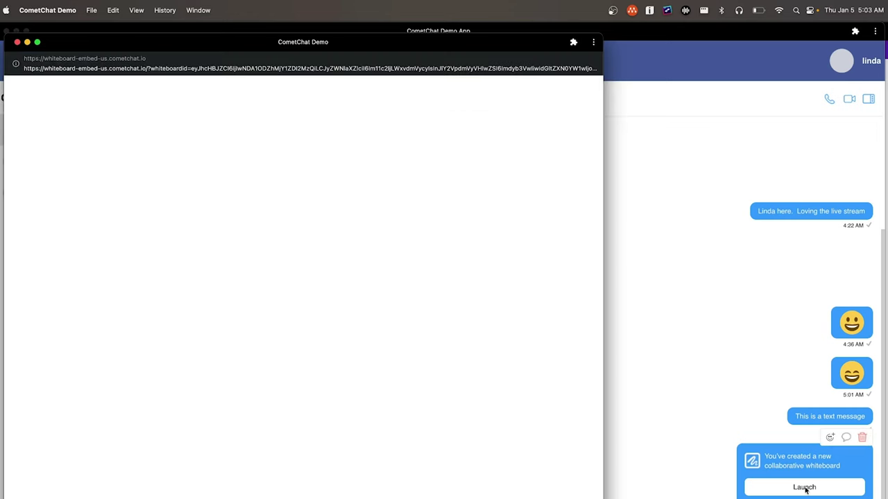
pyautogui.click(17, 42)
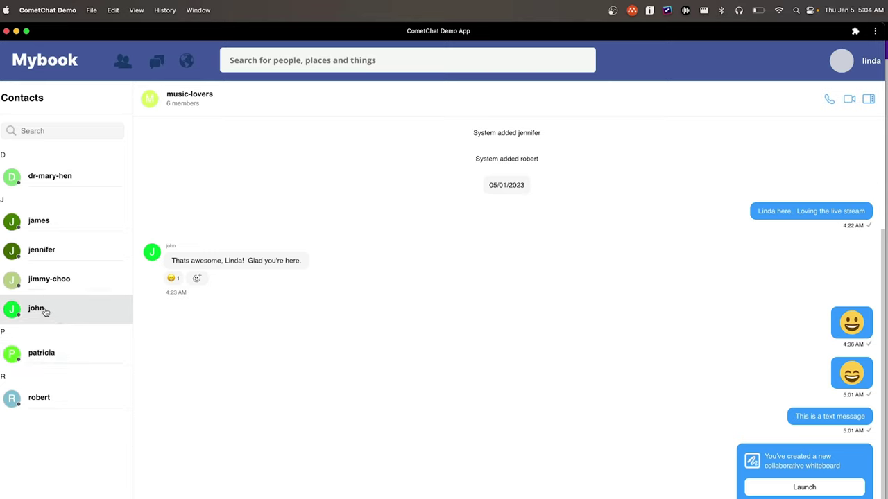
pyautogui.click(44, 284)
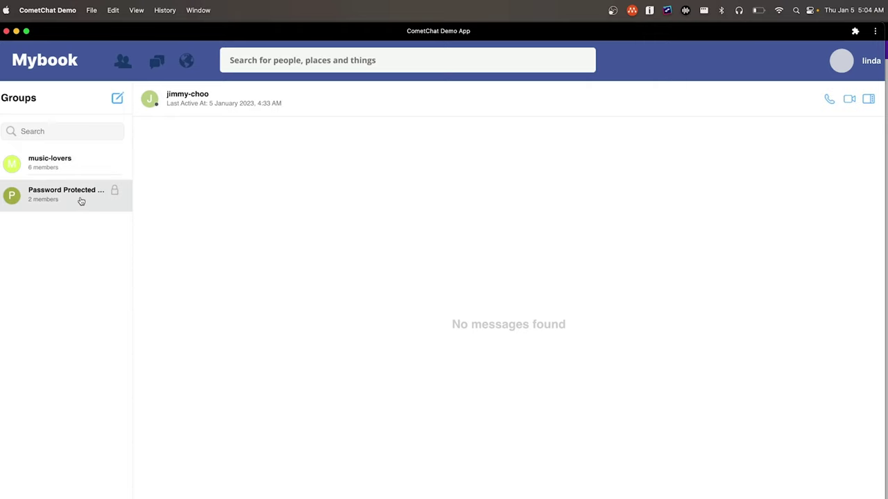
# Start creating a group named "Another protected group" and open the group type choices.
pyautogui.click(117, 99)
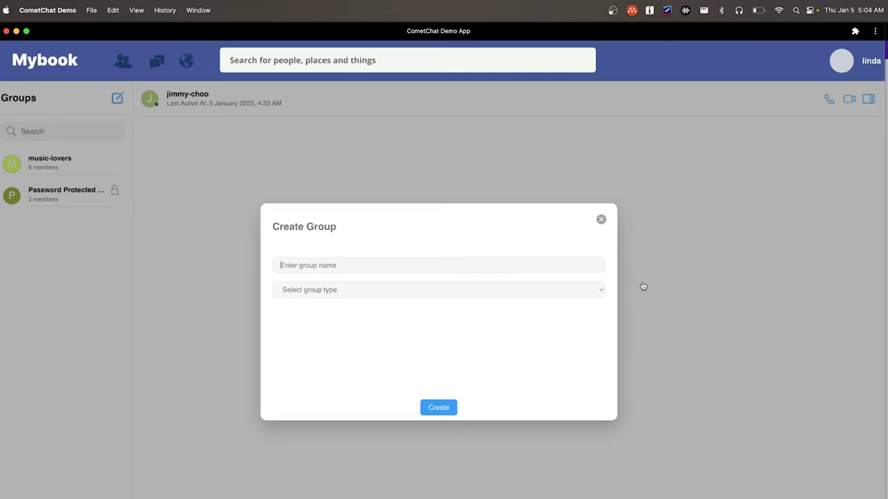
pyautogui.write('Another protected group')
pyautogui.click(476, 290)
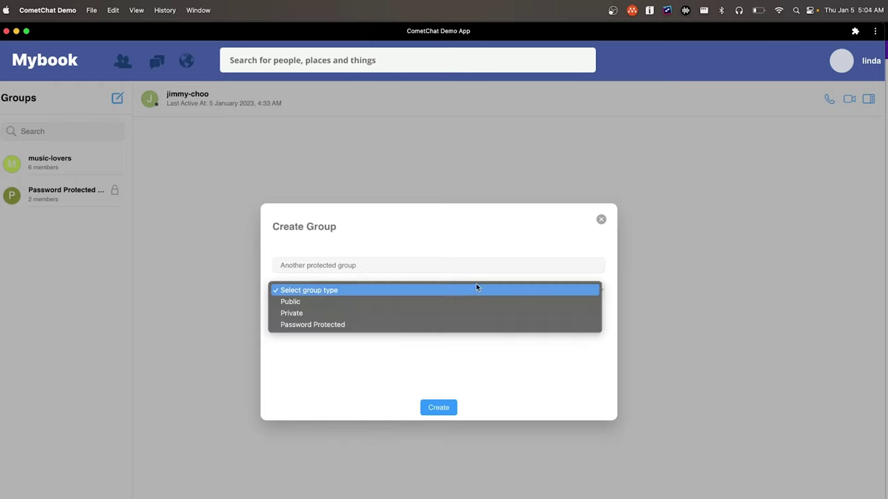